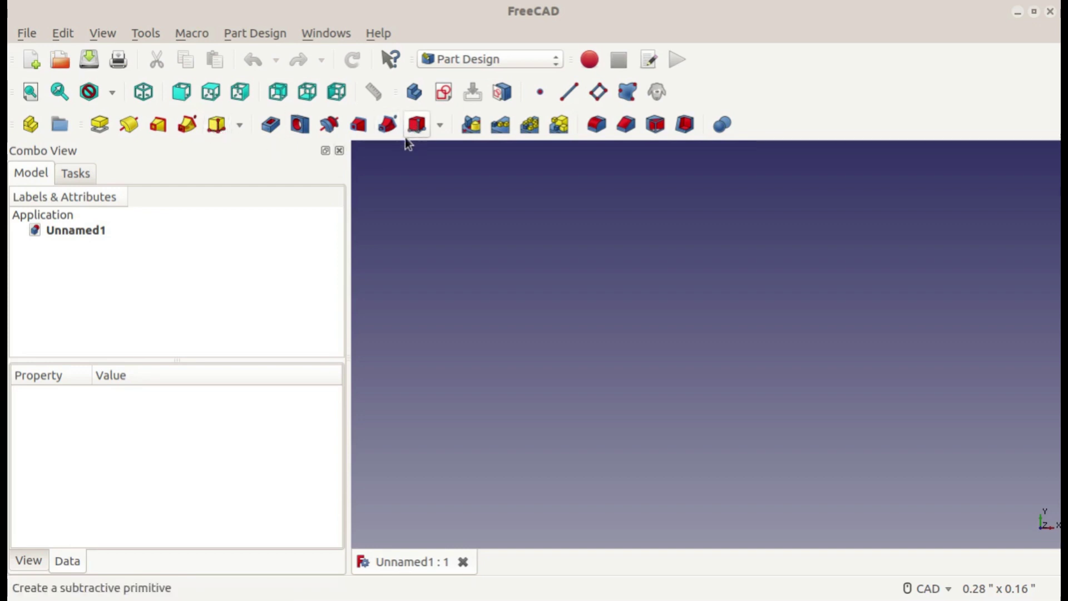
Step: Show the additive primitive dropdown on the empty Unnamed1 document in Part Design
click(238, 127)
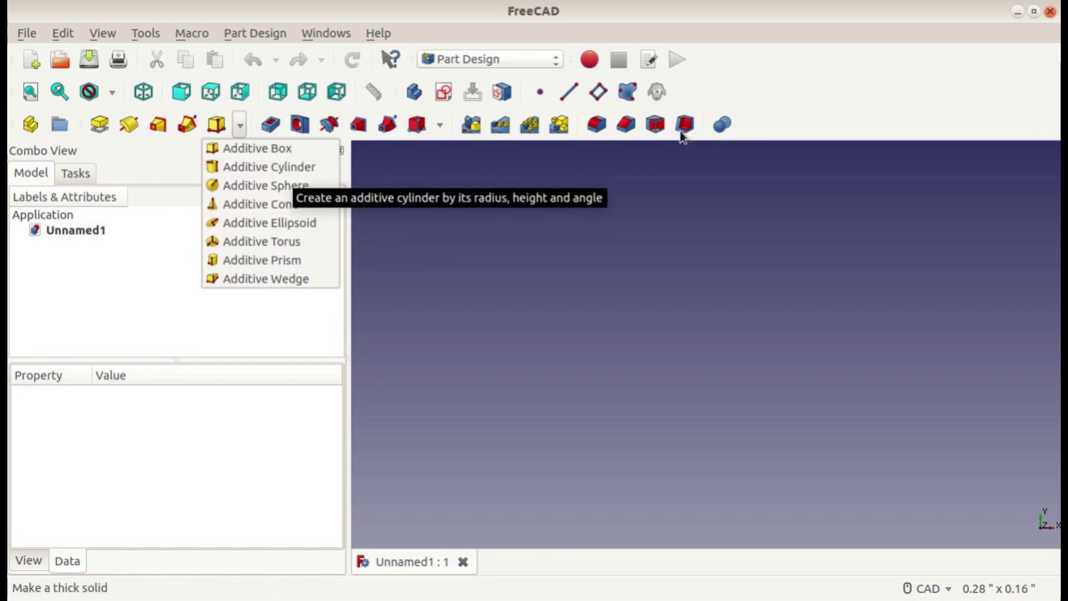
Step: Add an Additive Box with length 1 in, width 2 in and height 0.75 in
click(242, 150)
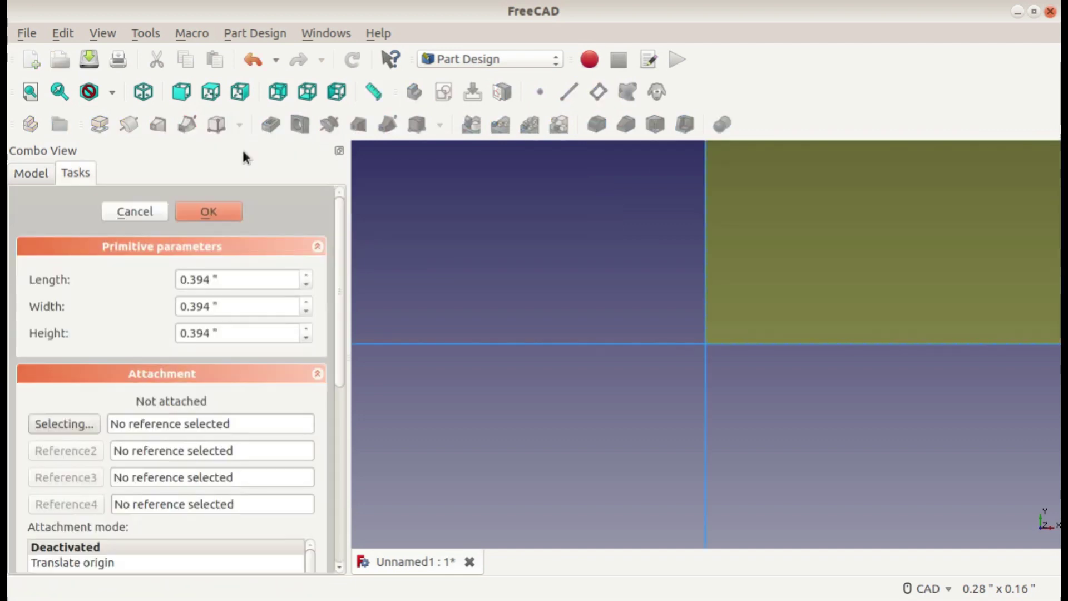
drag(248, 282, 162, 281)
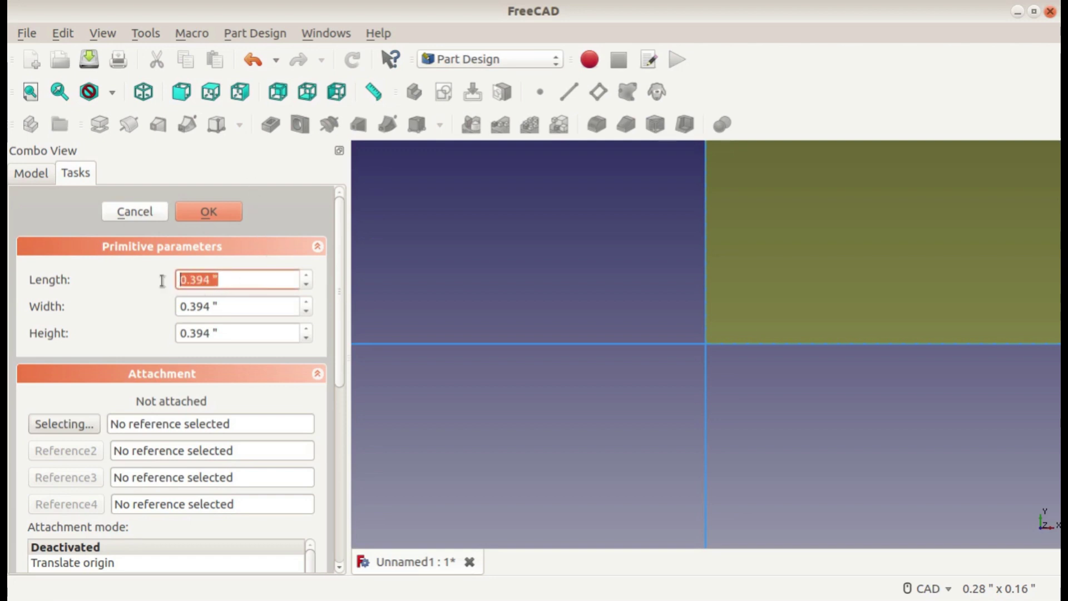
text(1)
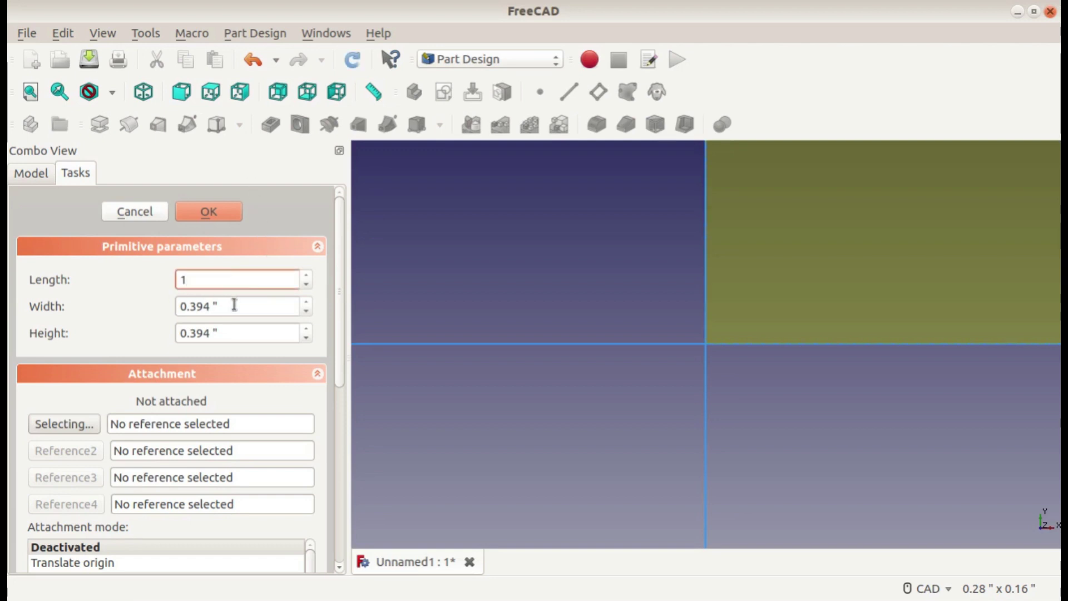
drag(234, 304, 161, 305)
text(2)
drag(231, 333, 132, 327)
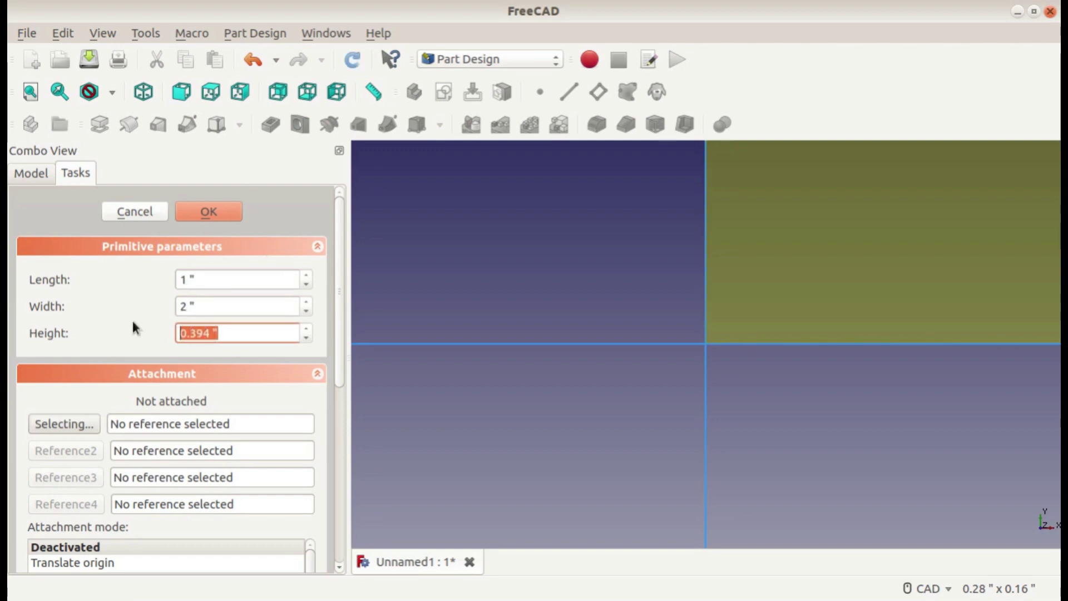
text(0.75)
click(208, 212)
scroll(589, 396, down, 2)
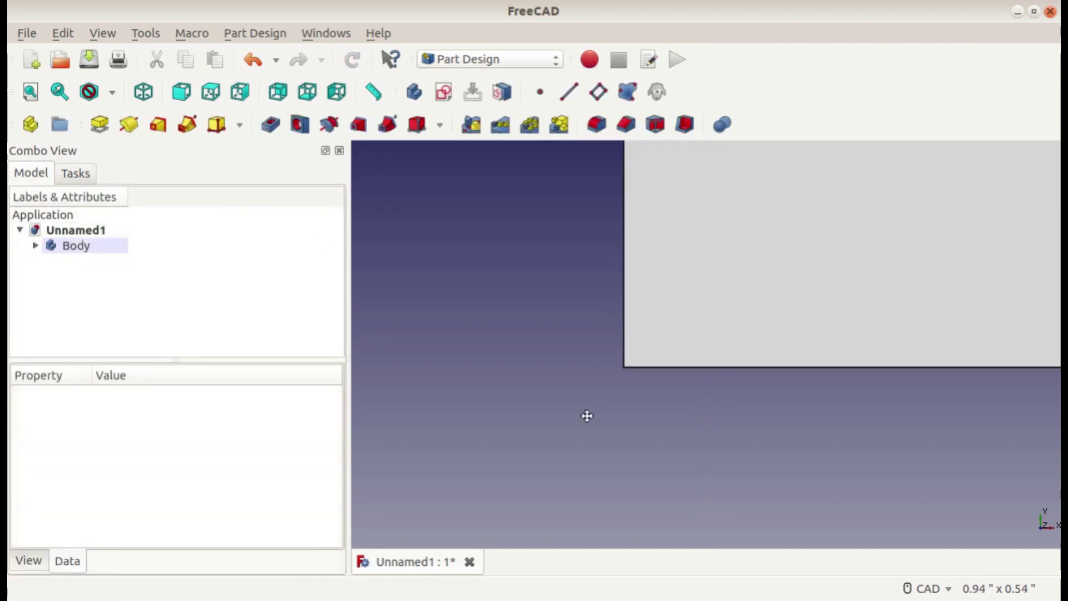
scroll(597, 387, down, 2)
scroll(596, 388, down, 2)
mouse_move(603, 353)
middle_down()
mouse_move(549, 271)
mouse_move(670, 312)
middle_up()
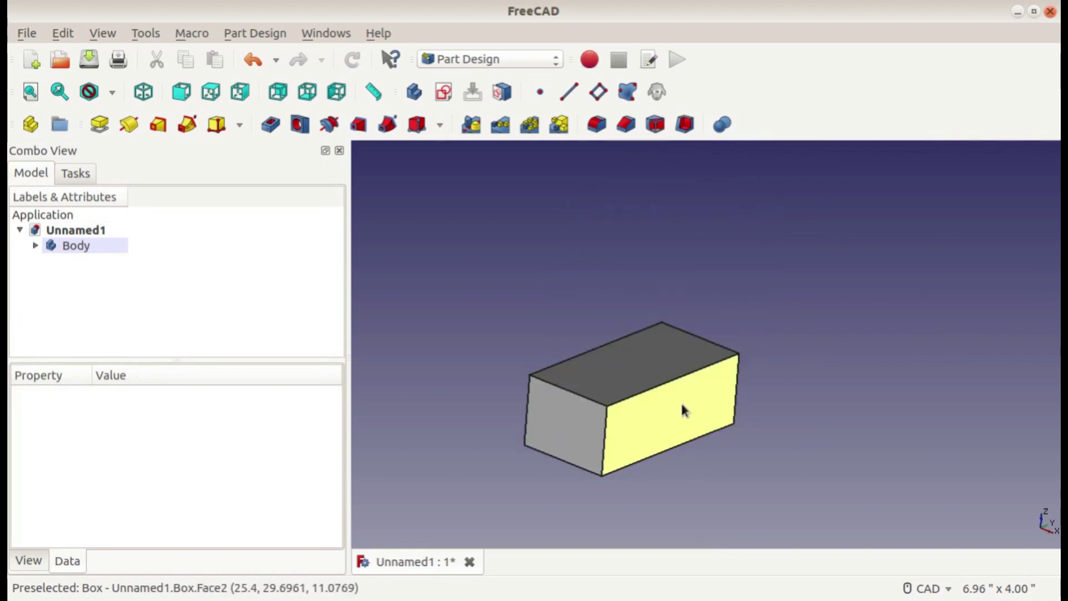
Step: Dismiss the selection warning, select the box's four side faces and start a Draft
click(655, 125)
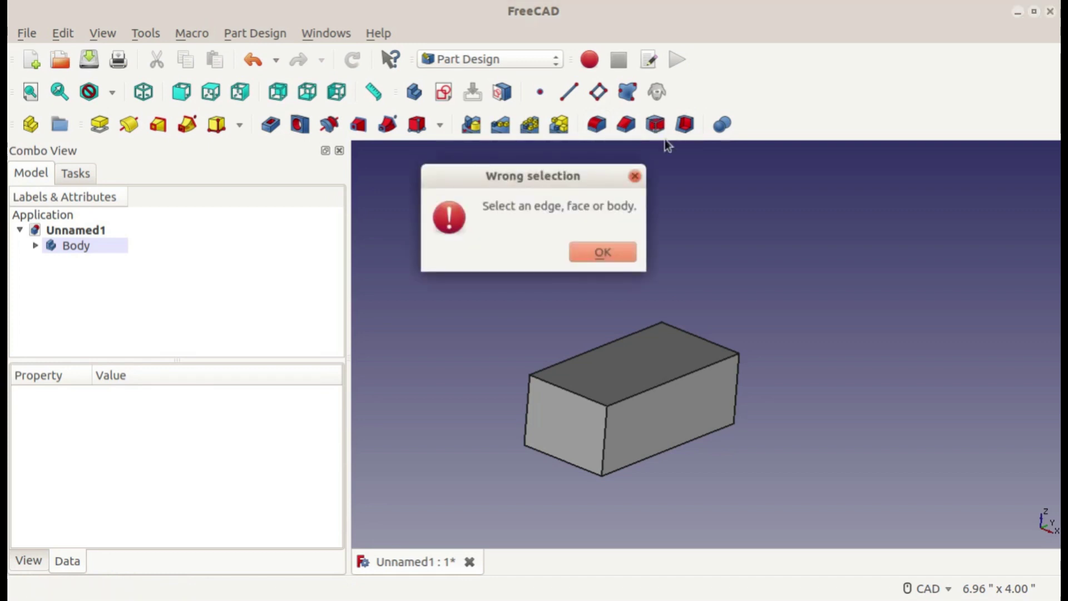
click(602, 252)
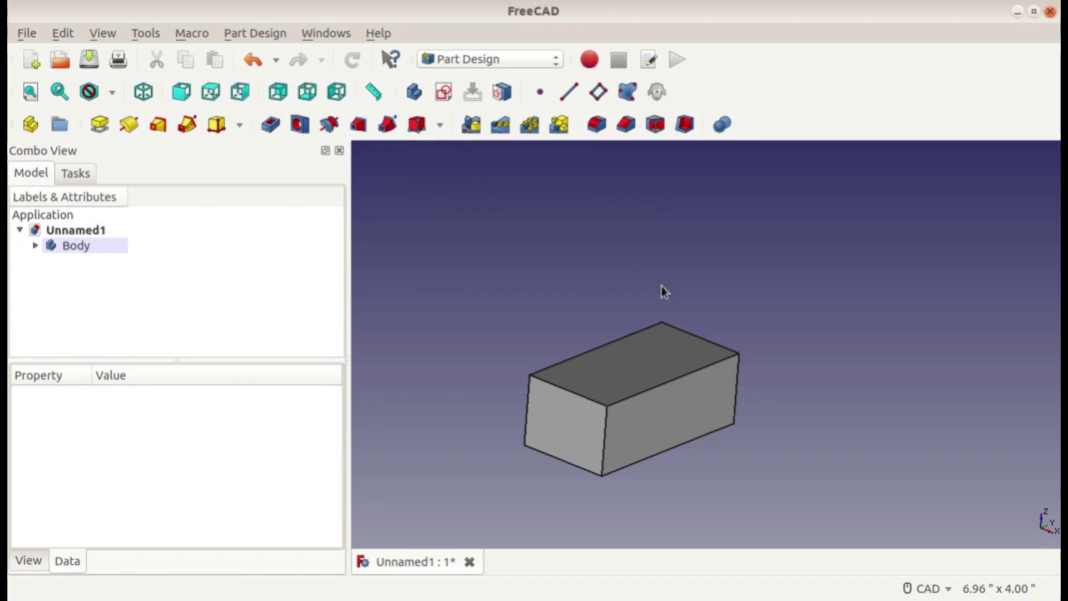
click(665, 420)
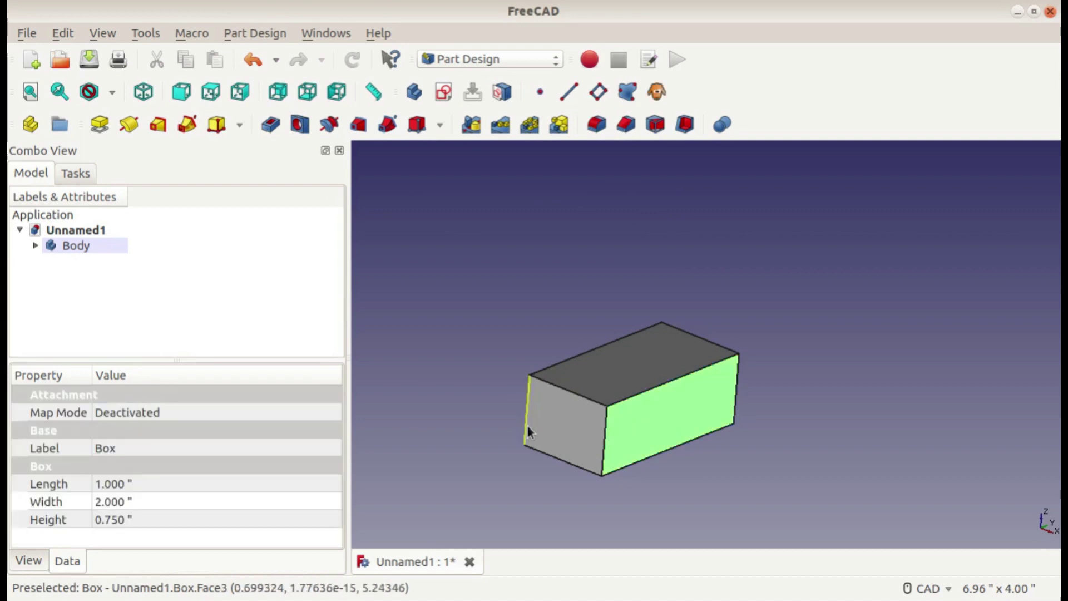
ctrl+click(565, 424)
mouse_move(520, 401)
middle_down()
mouse_move(557, 416)
mouse_move(752, 410)
middle_up()
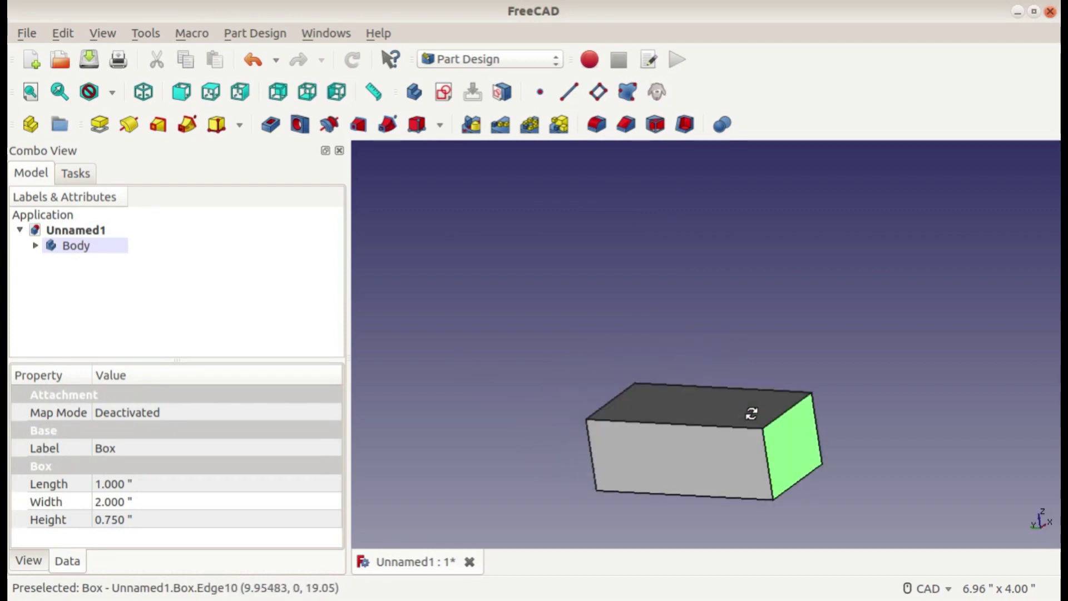
middle_drag(586, 425, 695, 443)
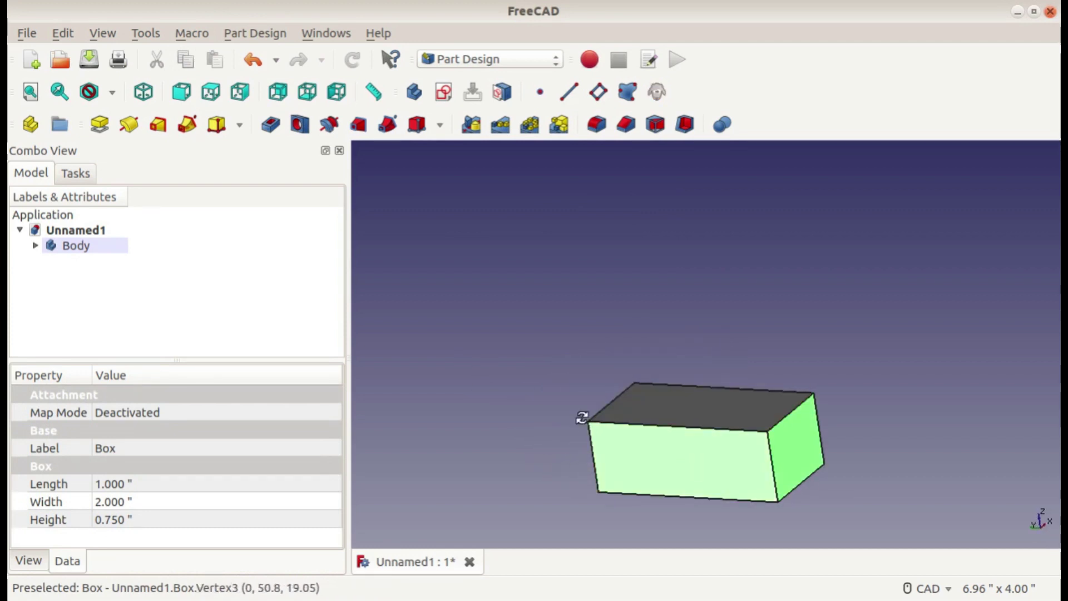
mouse_move(818, 379)
middle_down()
mouse_move(523, 317)
mouse_move(408, 351)
mouse_move(830, 361)
mouse_move(987, 337)
mouse_move(672, 329)
mouse_move(579, 387)
mouse_move(619, 412)
middle_up()
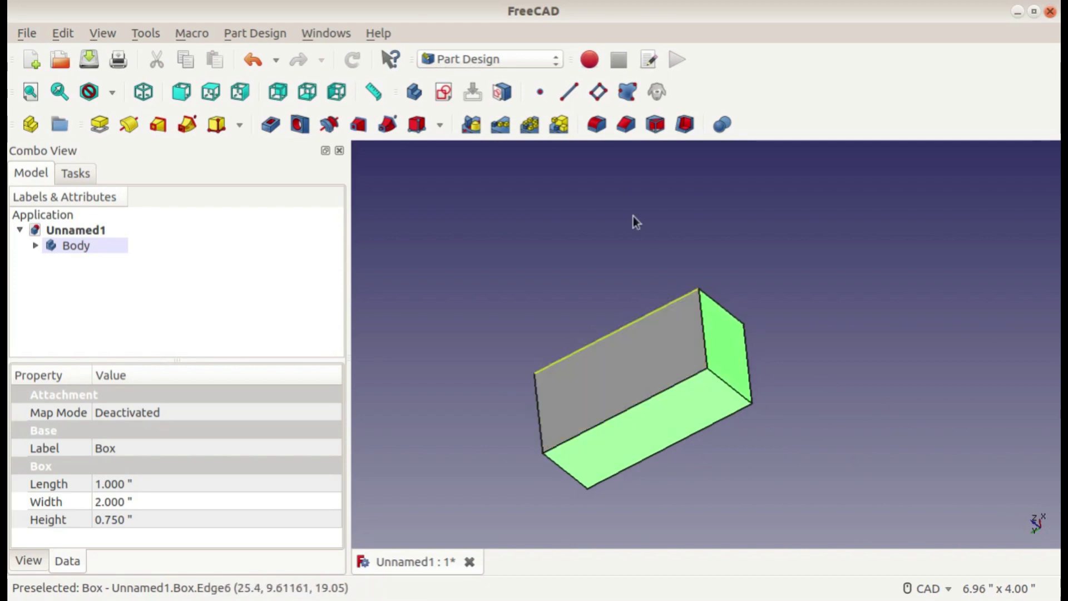
click(655, 124)
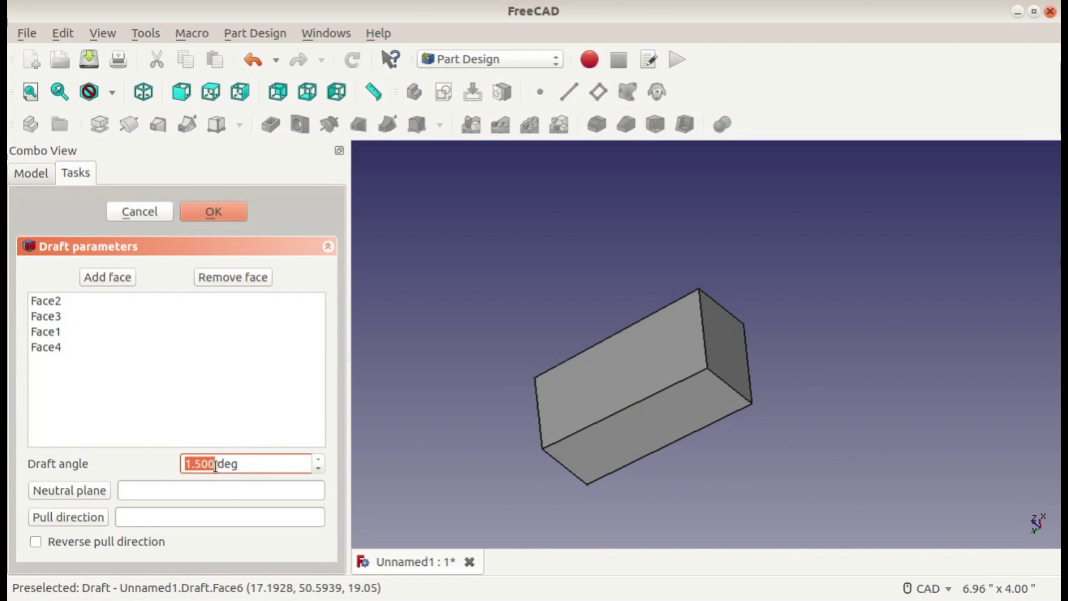
text(7)
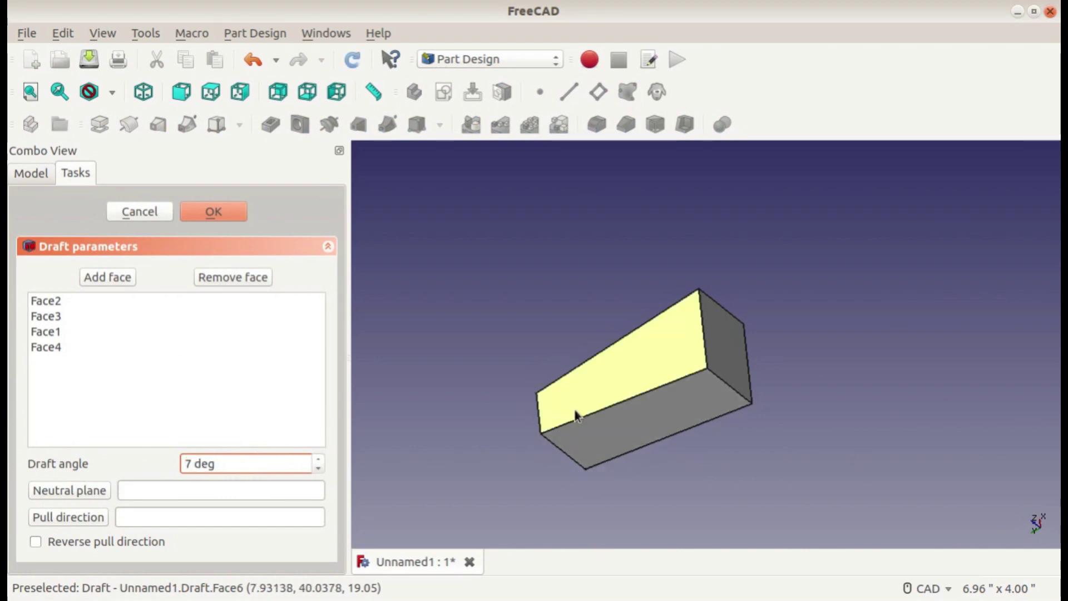
Step: Set the box's bottom face as the draft's neutral plane
mouse_move(548, 409)
middle_down()
mouse_move(801, 334)
mouse_move(783, 383)
middle_up()
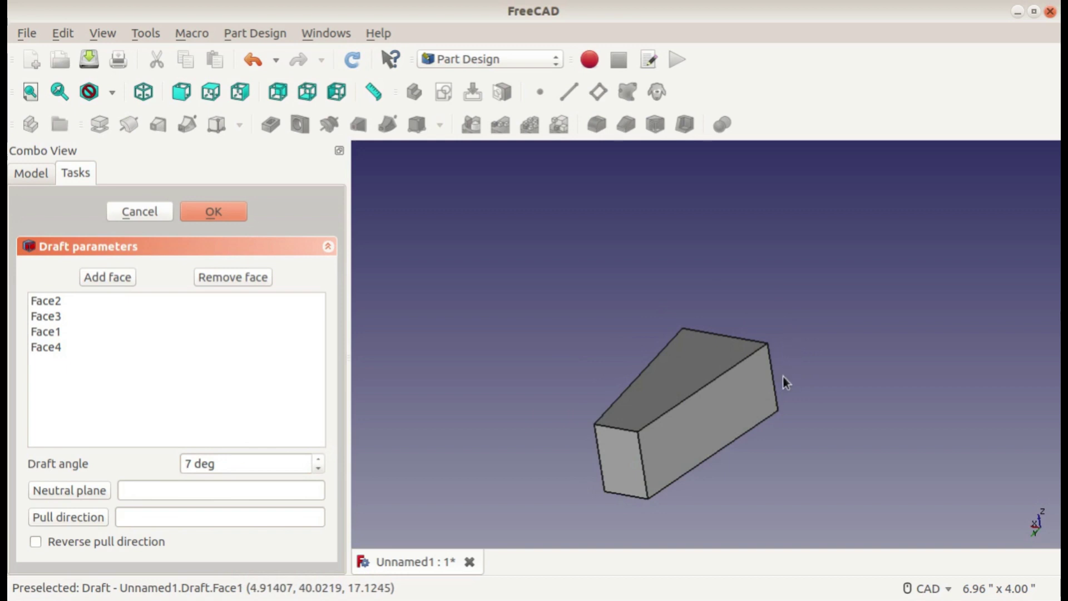
mouse_move(668, 426)
middle_down()
mouse_move(755, 363)
mouse_move(863, 326)
mouse_move(789, 331)
mouse_move(770, 269)
mouse_move(743, 293)
middle_up()
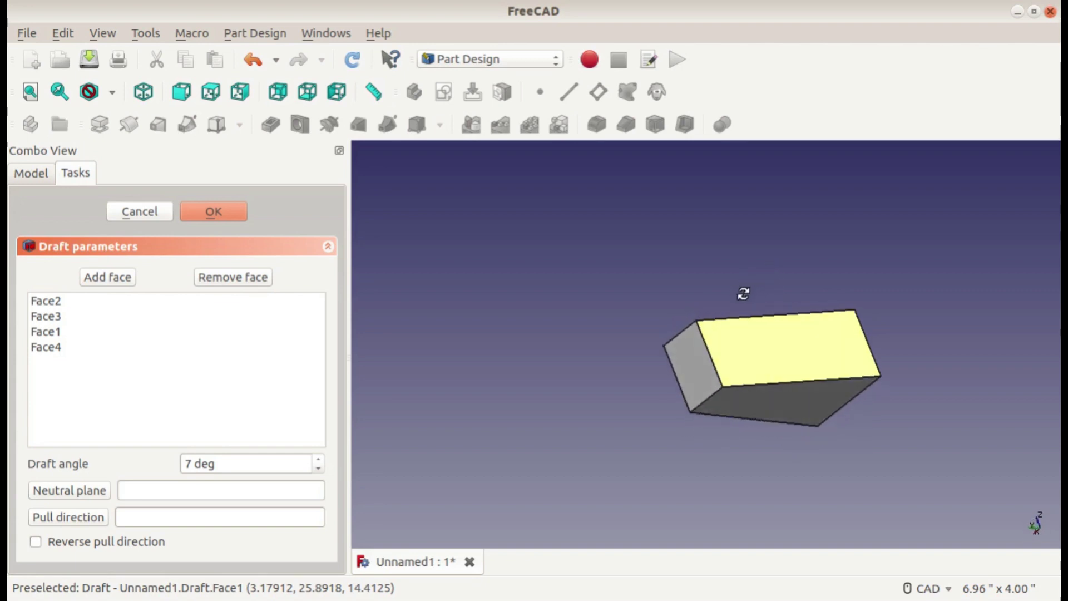
click(51, 489)
mouse_move(690, 360)
middle_down()
mouse_move(576, 330)
mouse_move(629, 341)
mouse_move(675, 370)
mouse_move(764, 372)
middle_up()
click(675, 375)
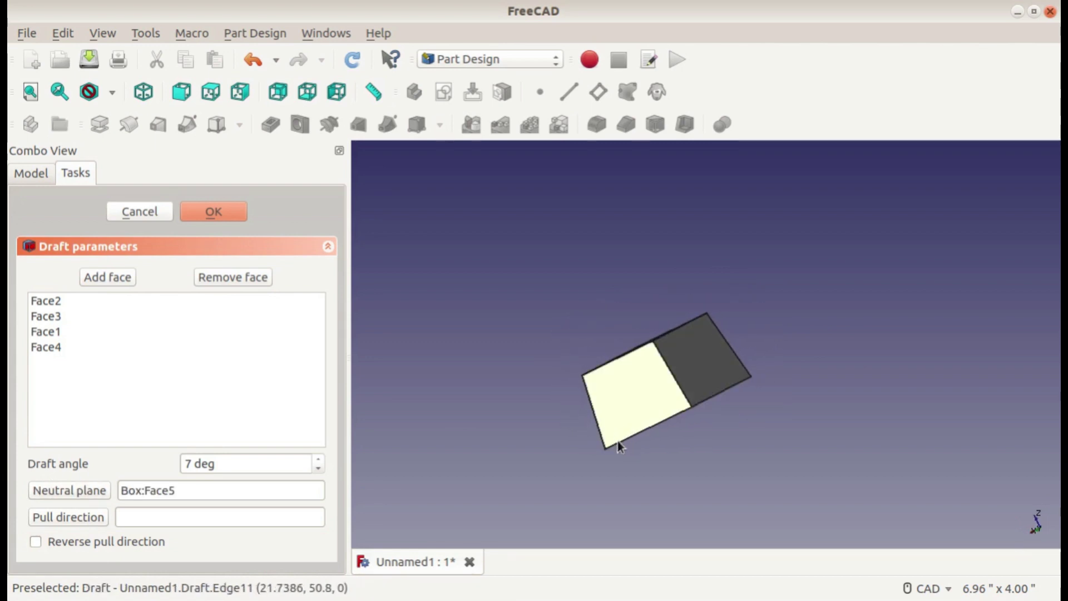
Step: Set a vertical edge as the draft's pull direction, keeping its original orientation
mouse_move(618, 395)
middle_down()
mouse_move(836, 335)
mouse_move(691, 377)
mouse_move(739, 392)
mouse_move(751, 365)
mouse_move(514, 445)
middle_up()
click(76, 518)
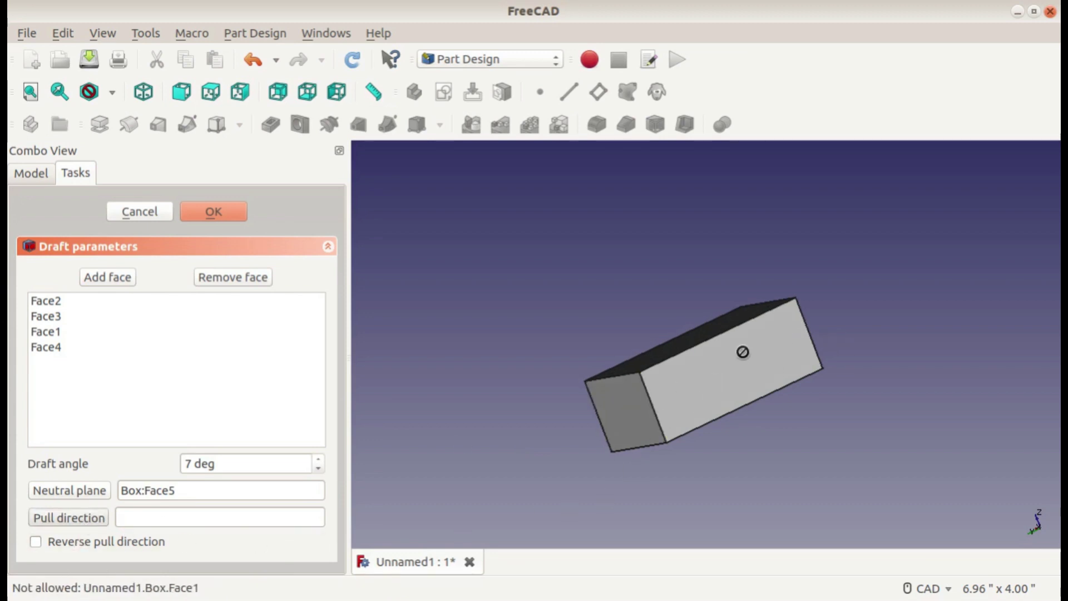
click(649, 404)
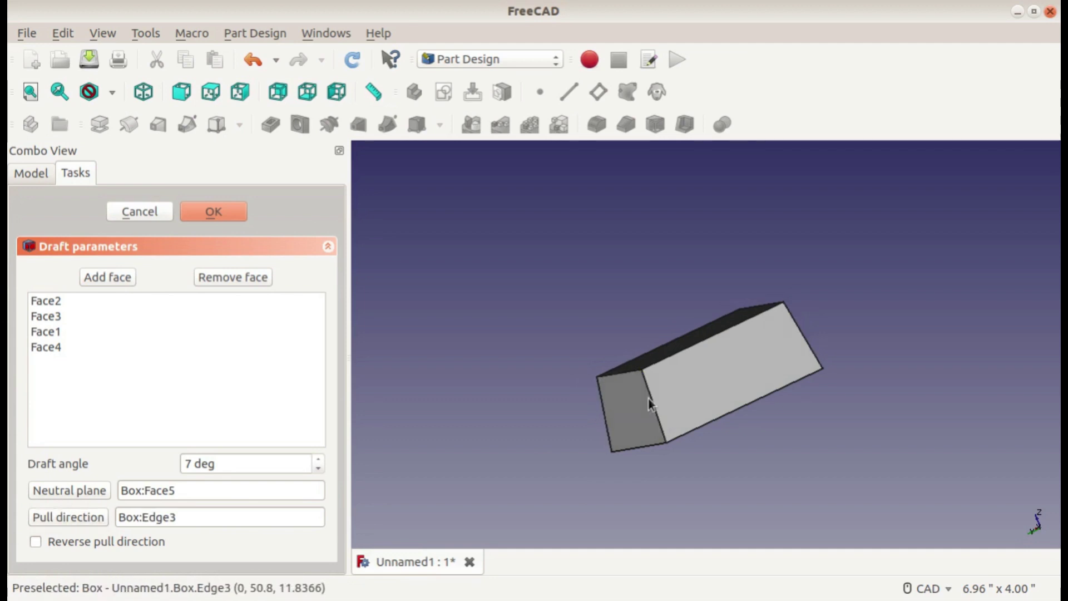
mouse_move(610, 464)
middle_down()
mouse_move(817, 367)
mouse_move(840, 345)
mouse_move(752, 429)
mouse_move(775, 434)
middle_up()
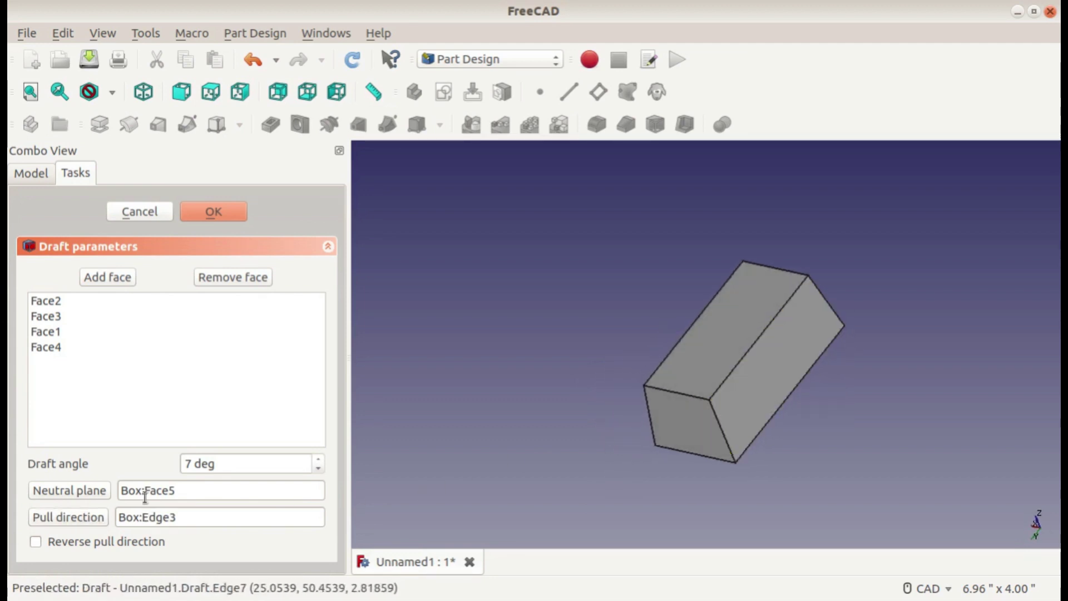
click(46, 543)
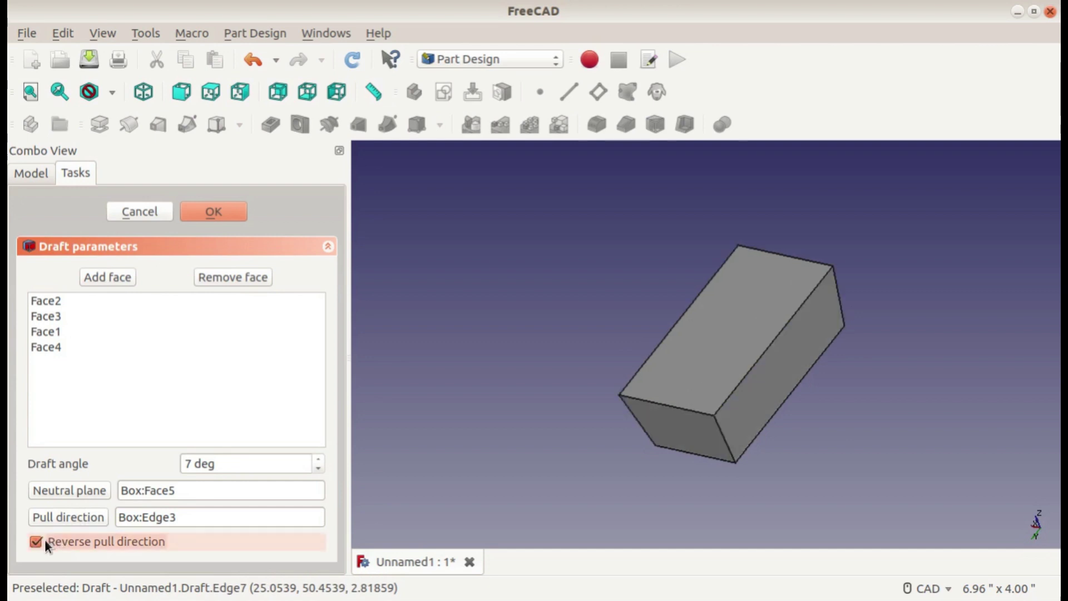
click(45, 539)
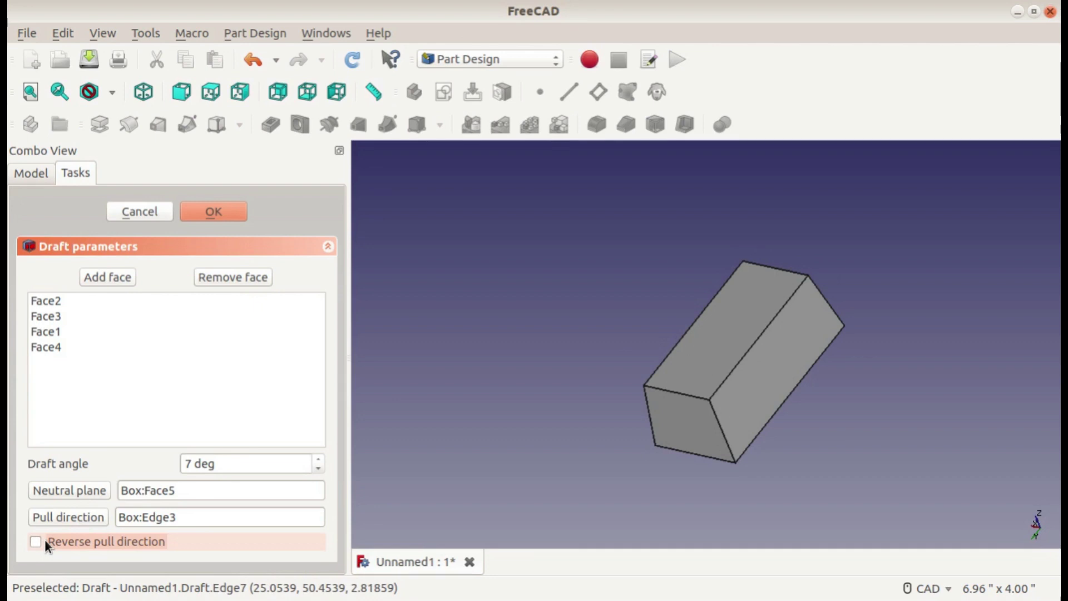
middle_drag(592, 287, 554, 410)
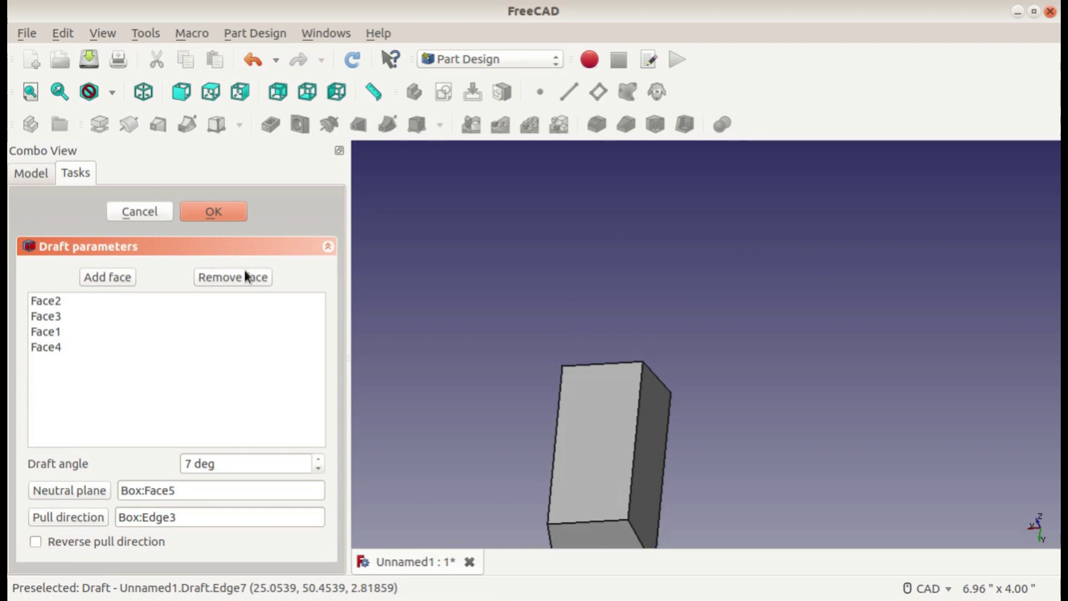
Step: Accept the 7° draft and reposition the box in the view
click(205, 211)
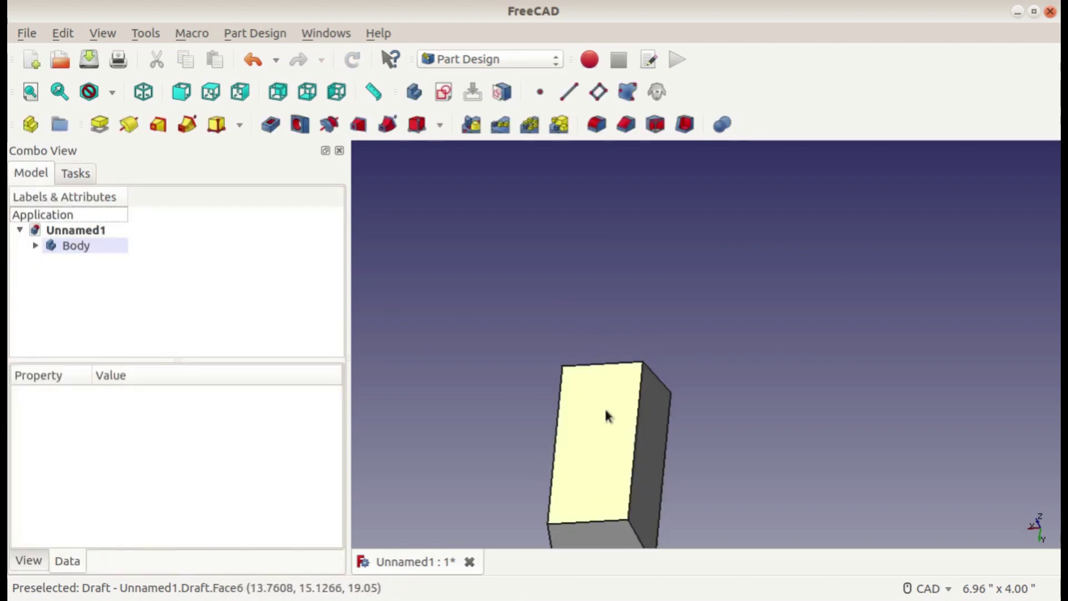
middle_drag(605, 415, 638, 256)
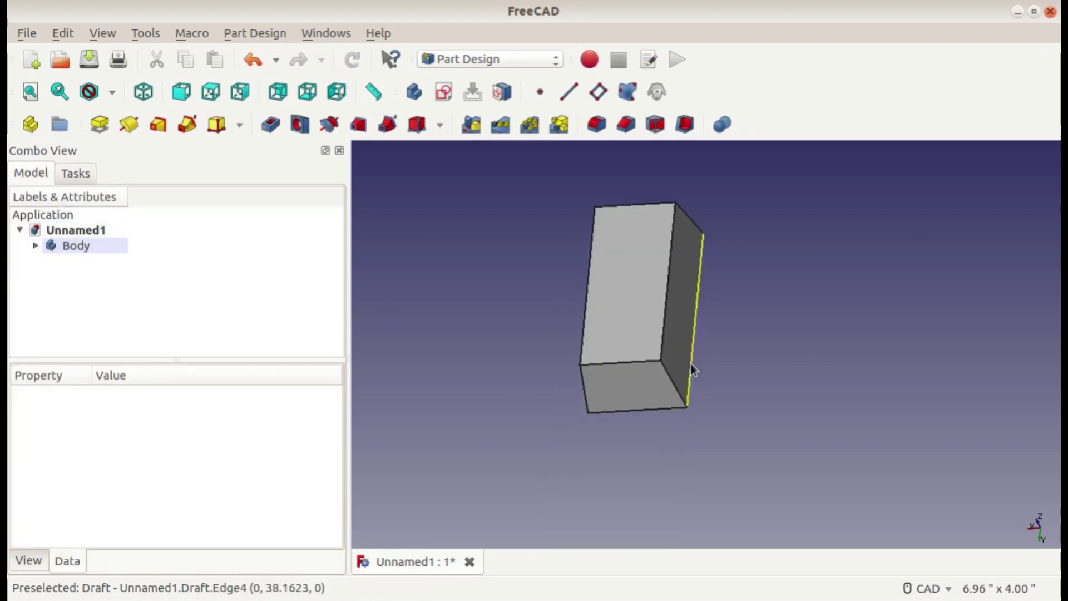
mouse_move(738, 279)
middle_down()
mouse_move(758, 274)
mouse_move(705, 373)
middle_up()
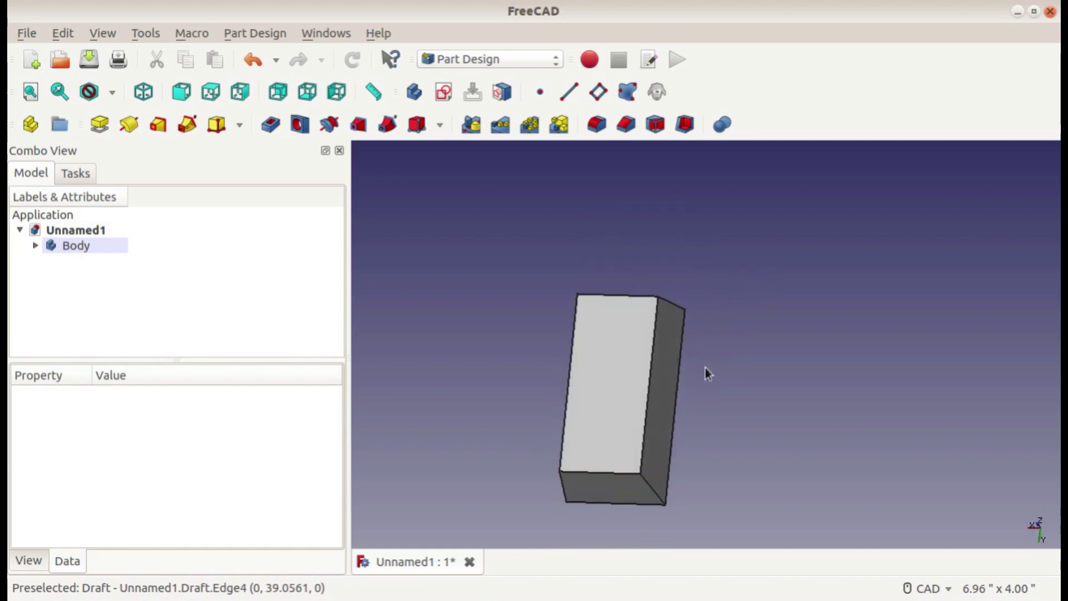
Step: Dismiss the selection warning and select the box's four long vertical edges
click(632, 135)
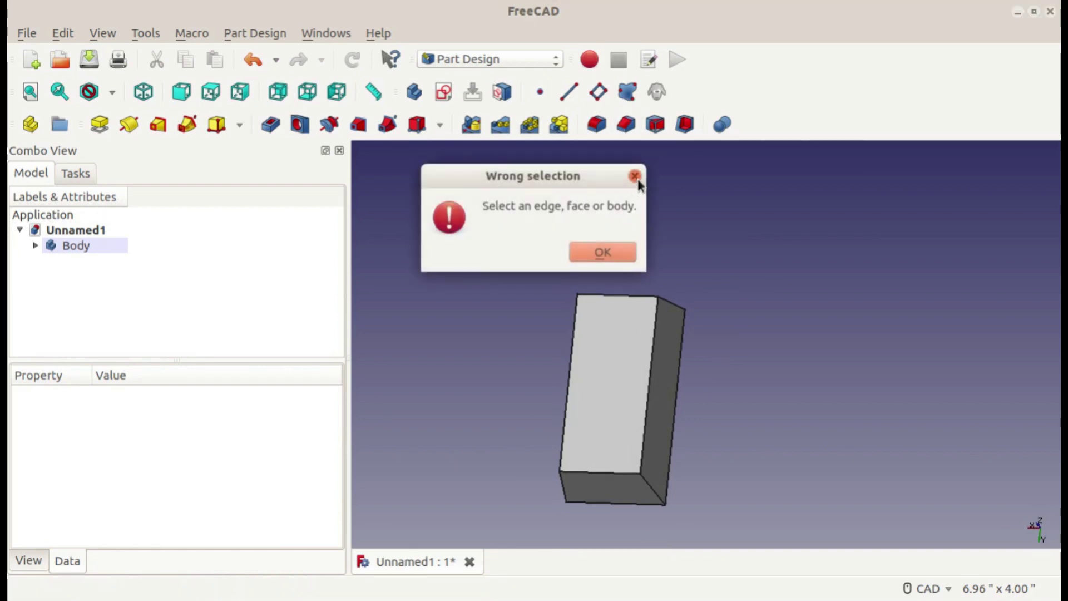
click(634, 177)
click(672, 307)
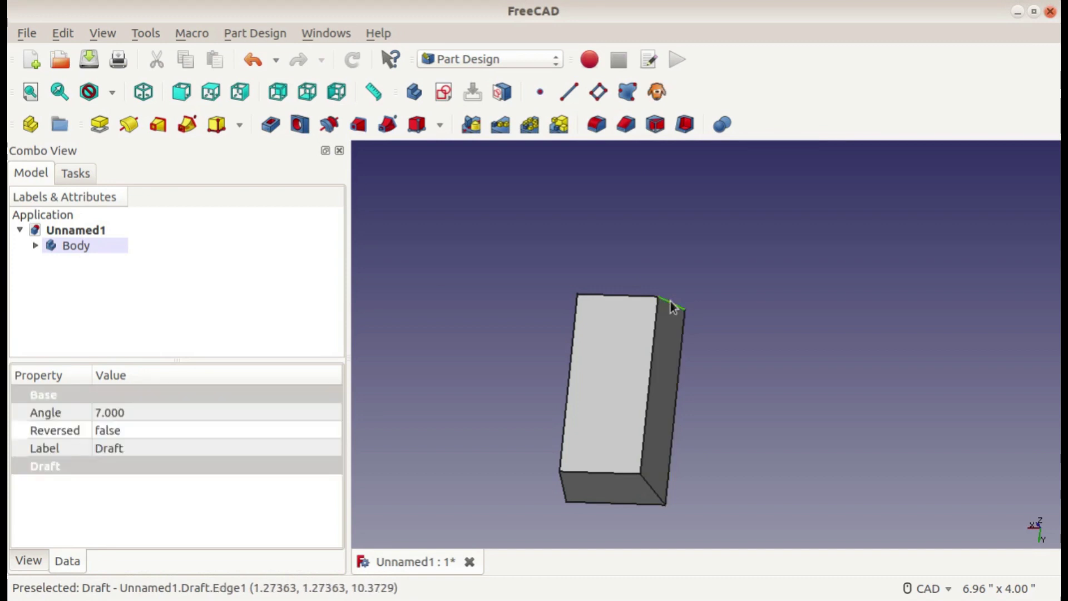
click(564, 488)
mouse_move(556, 376)
middle_down()
mouse_move(559, 335)
mouse_move(633, 420)
middle_up()
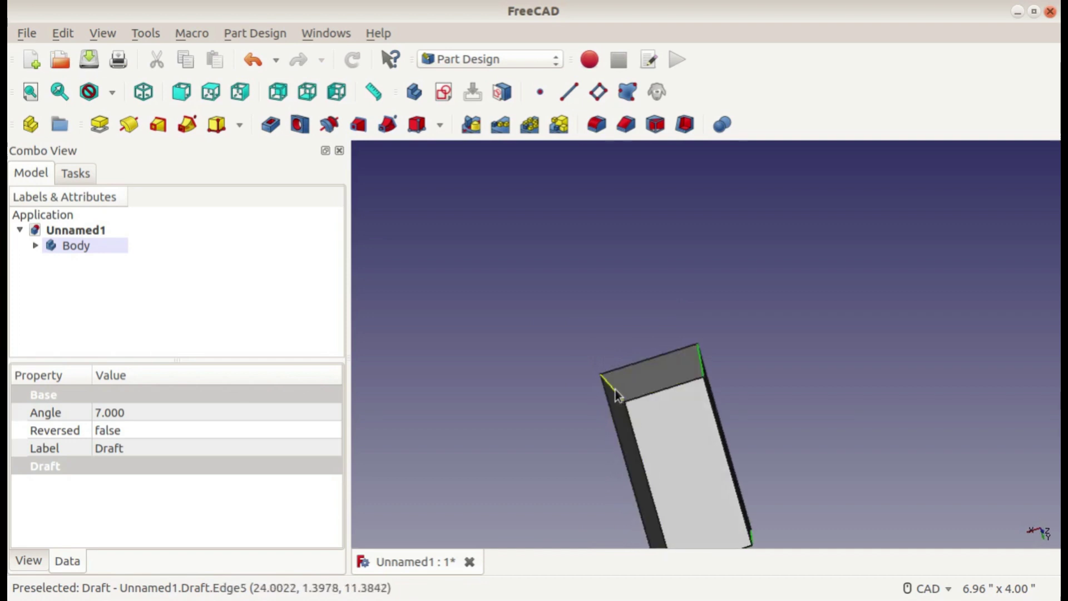
click(615, 390)
middle_drag(712, 457, 695, 375)
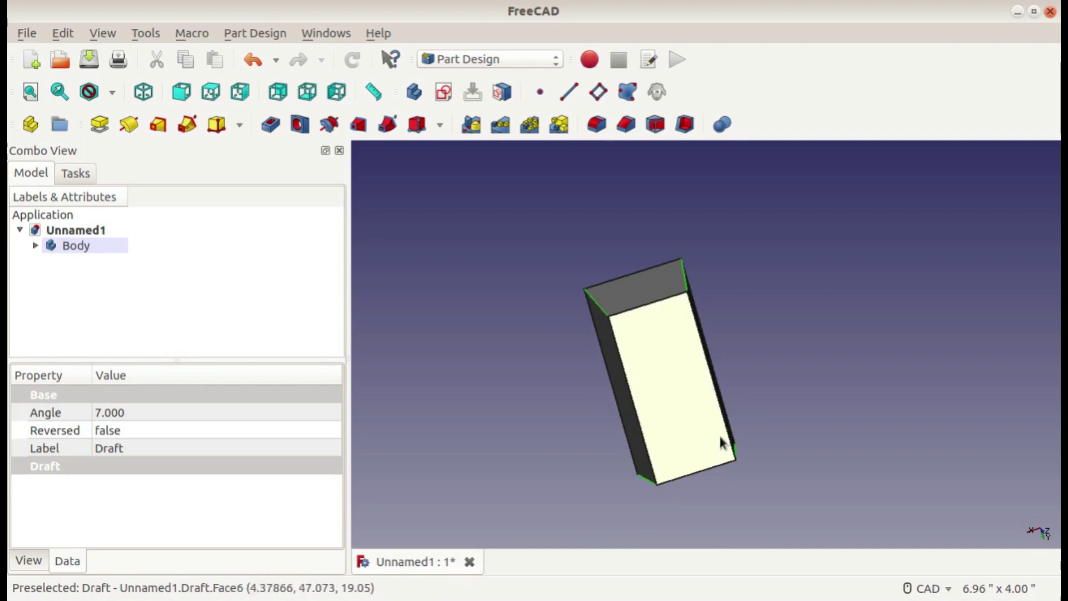
Step: Chamfer the four vertical edges at 0.25 in, checking a corner in top view
click(627, 124)
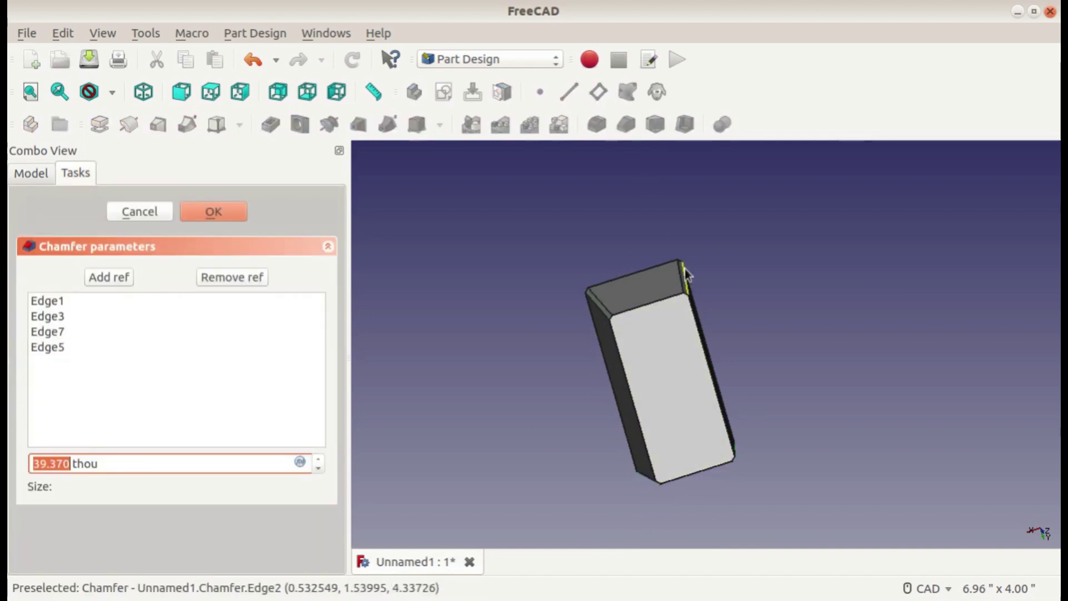
scroll(627, 338, up, 5)
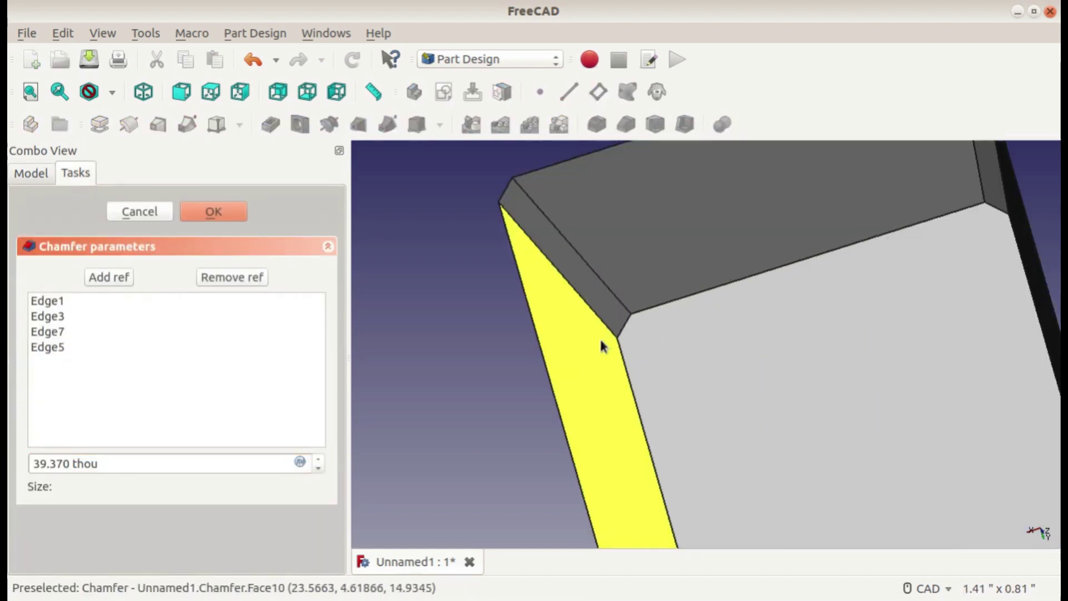
mouse_move(696, 396)
middle_down()
mouse_move(674, 342)
mouse_move(693, 362)
middle_up()
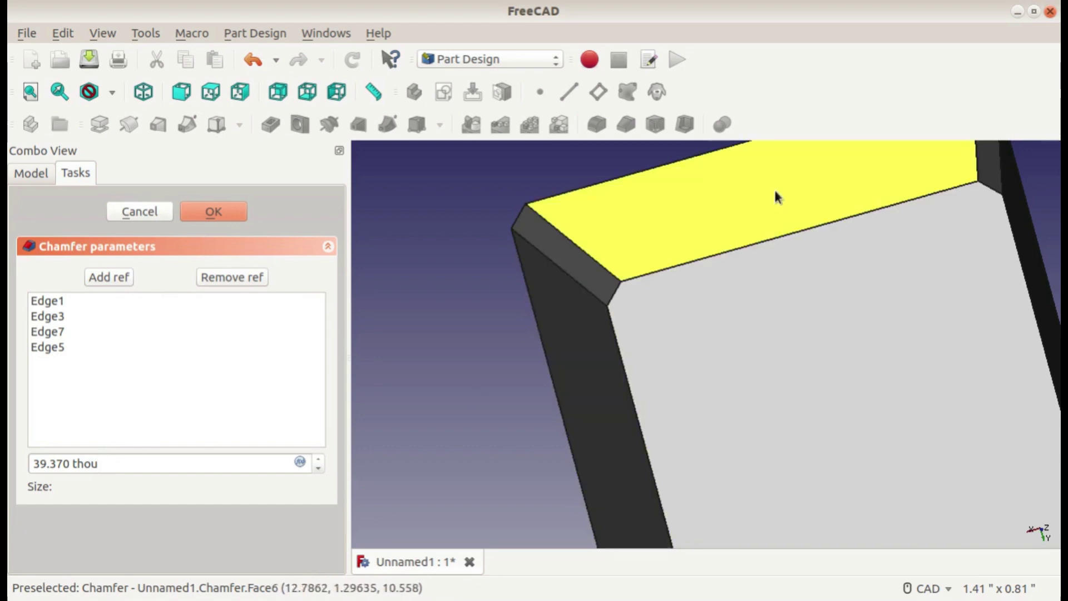
click(204, 94)
scroll(551, 392, up, 8)
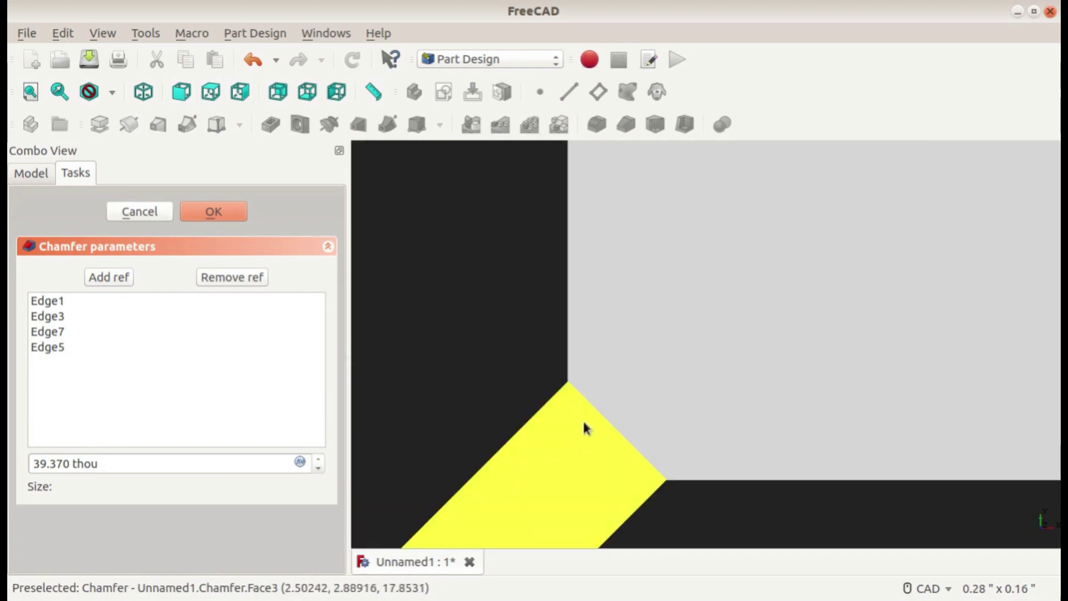
scroll(597, 392, up, 2)
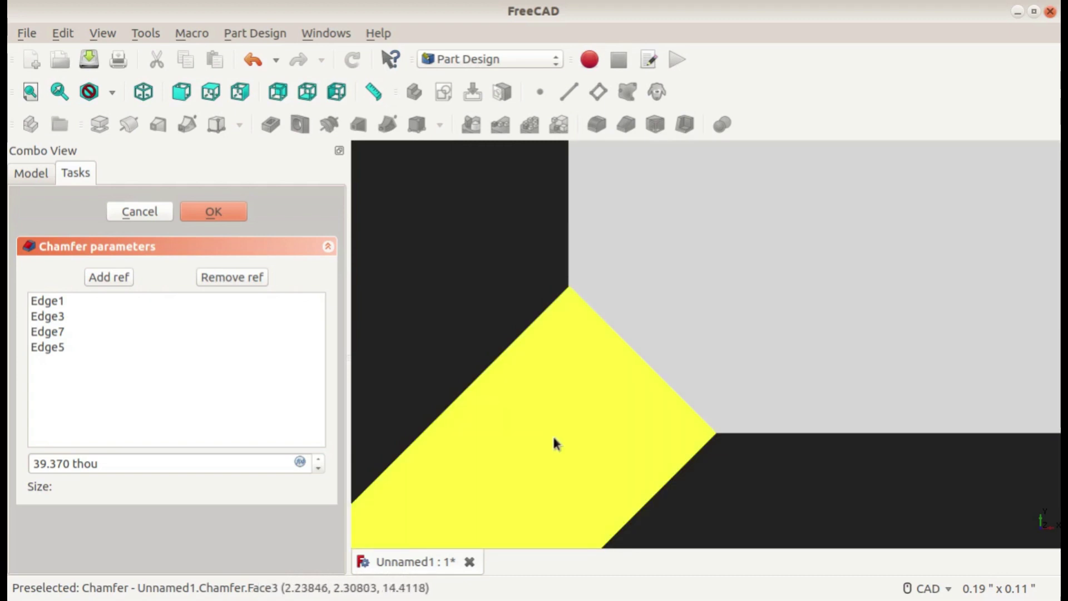
drag(145, 463, 14, 463)
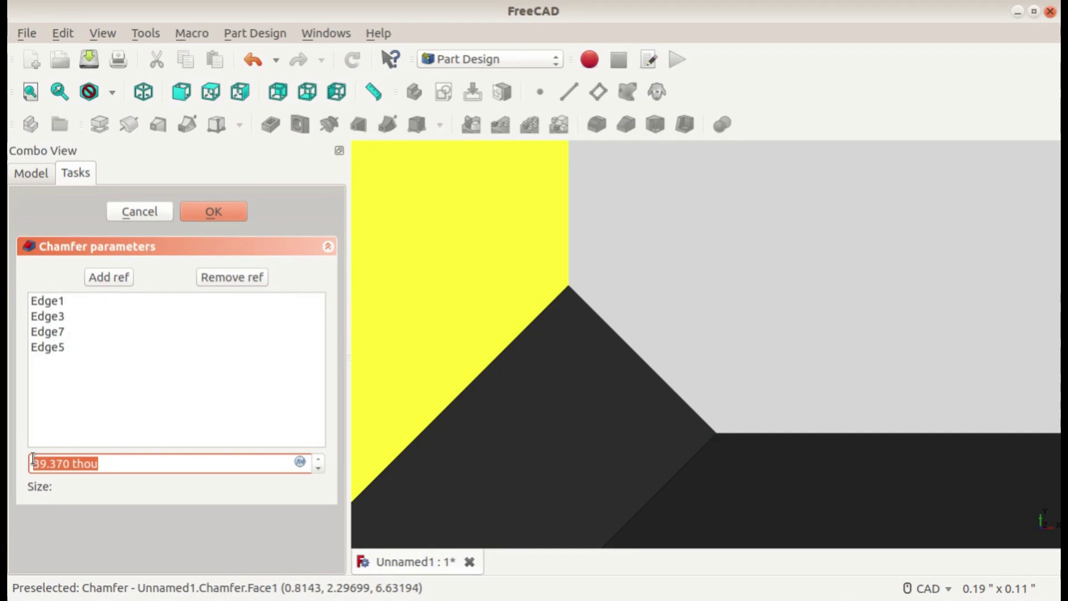
text(0.125)
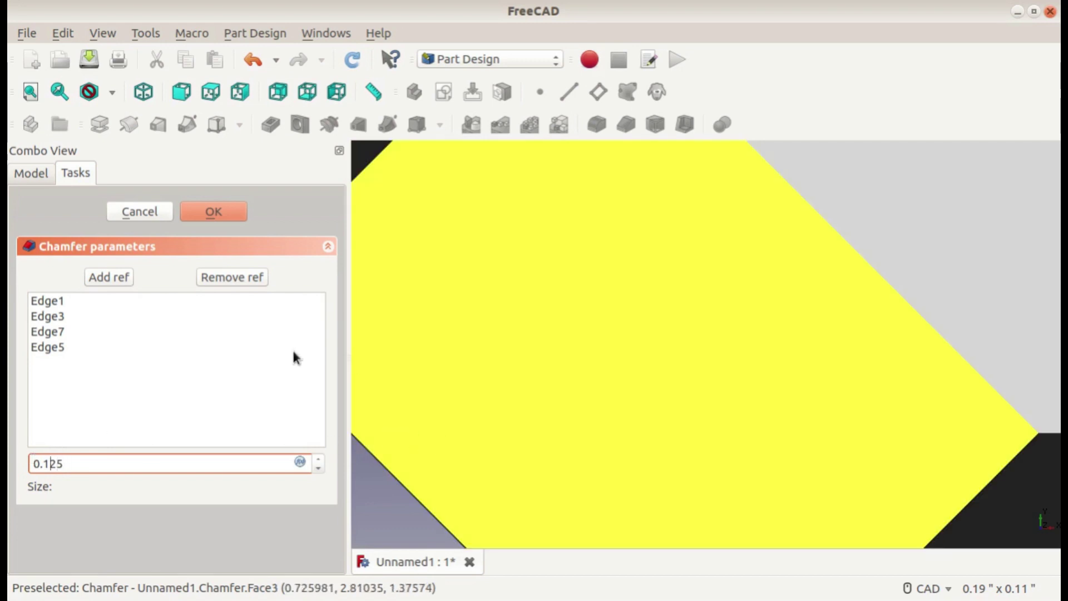
key(BackSpace)
scroll(613, 346, down, 5)
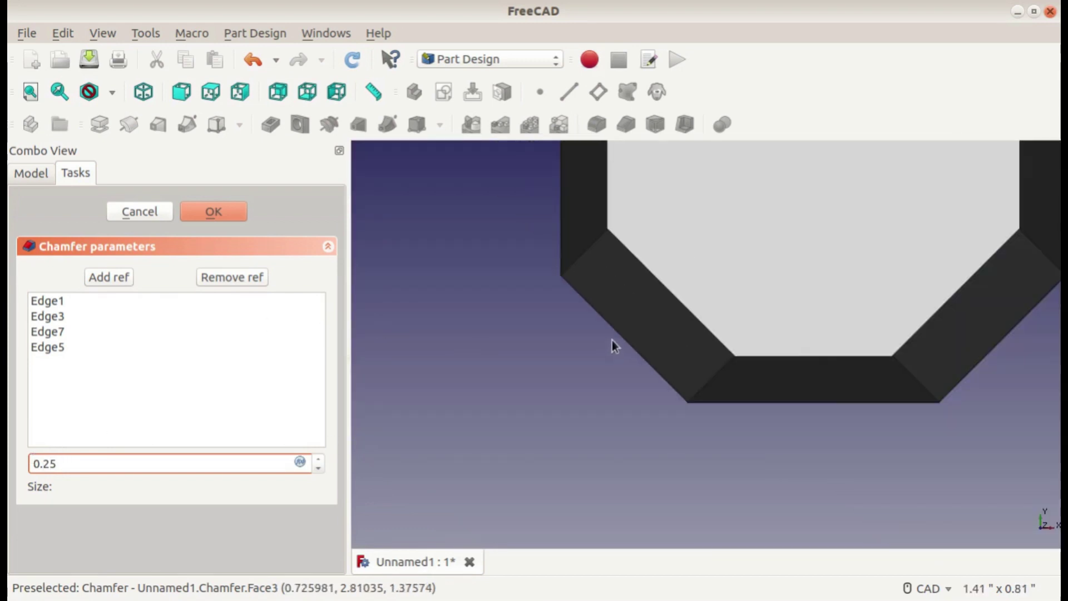
scroll(617, 301, down, 5)
click(228, 212)
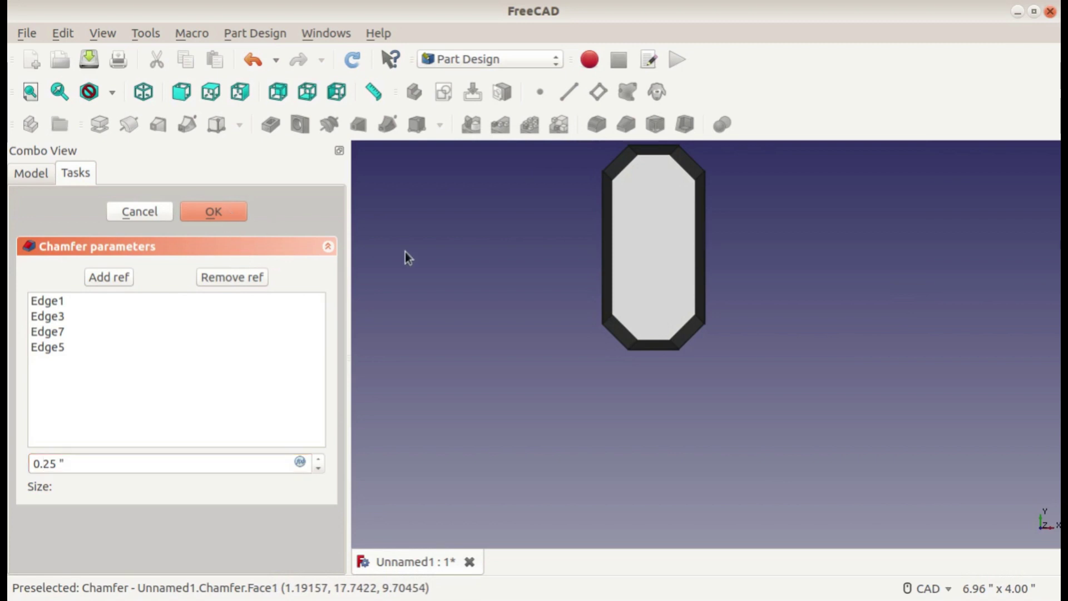
mouse_move(543, 370)
middle_down()
mouse_move(639, 376)
mouse_move(691, 292)
mouse_move(625, 305)
mouse_move(484, 286)
mouse_move(534, 289)
mouse_move(657, 328)
mouse_move(640, 436)
mouse_move(608, 443)
mouse_move(608, 375)
mouse_move(588, 326)
mouse_move(584, 381)
middle_up()
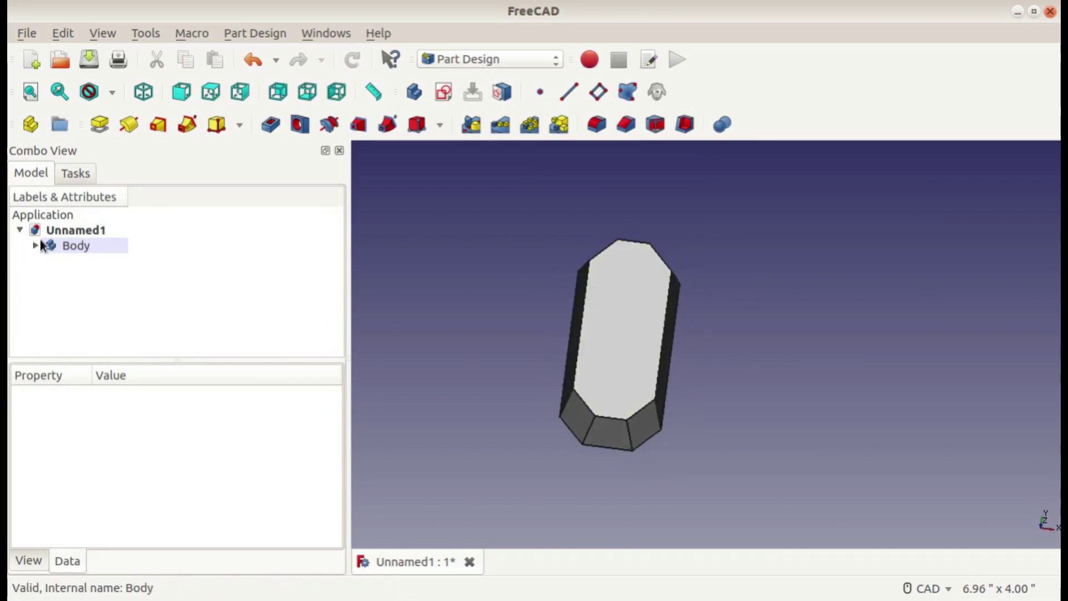
scroll(606, 225, up, 3)
Step: Select the edges bordering the top face, including its chamfer edges
middle_drag(653, 275, 675, 209)
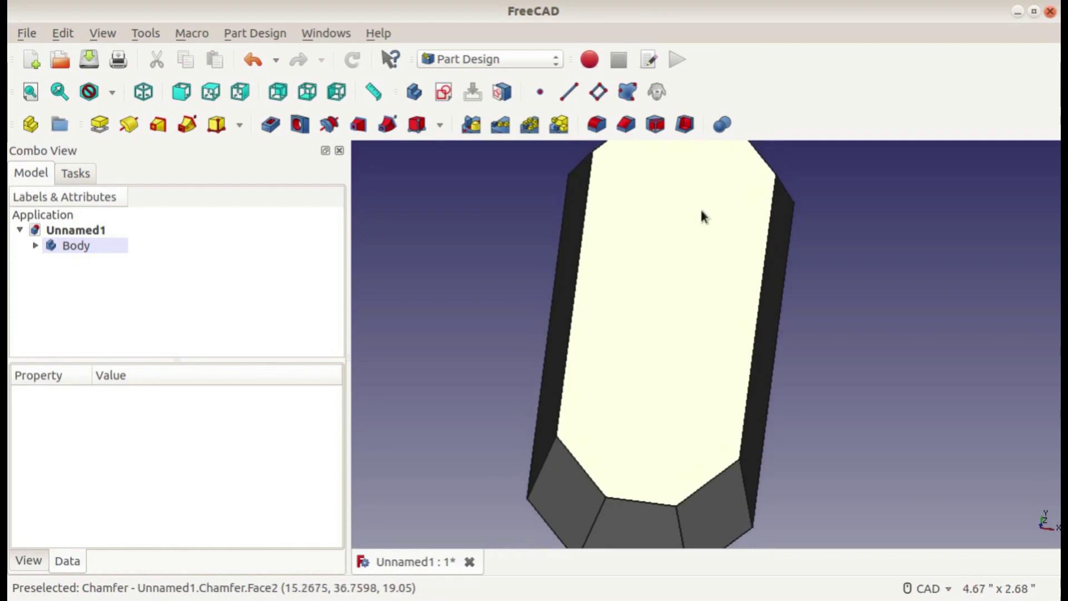
scroll(700, 215, down, 3)
middle_drag(661, 269, 656, 271)
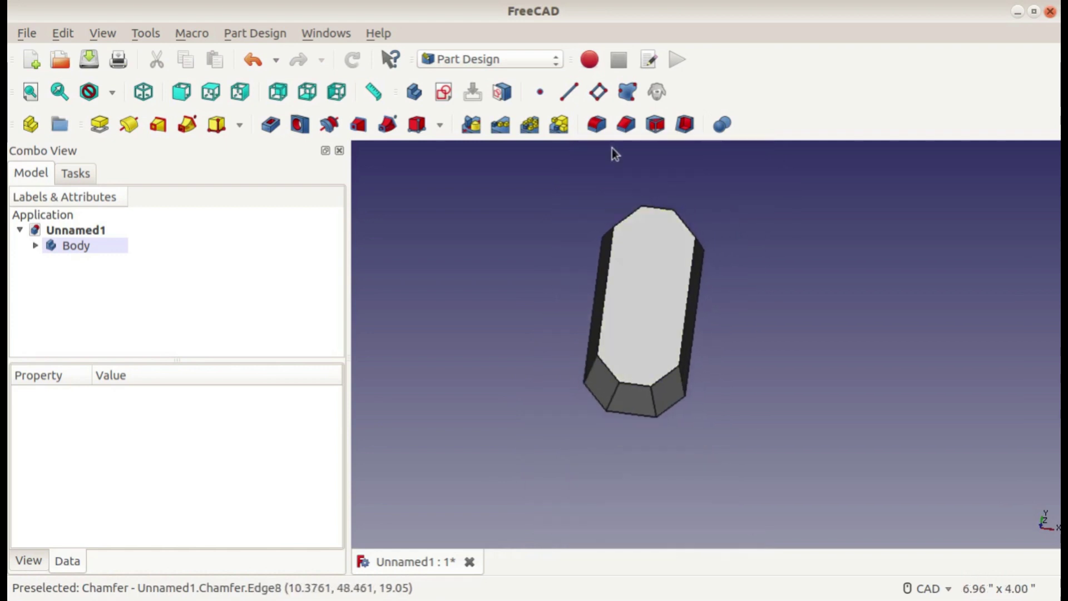
click(661, 378)
ctrl+click(635, 385)
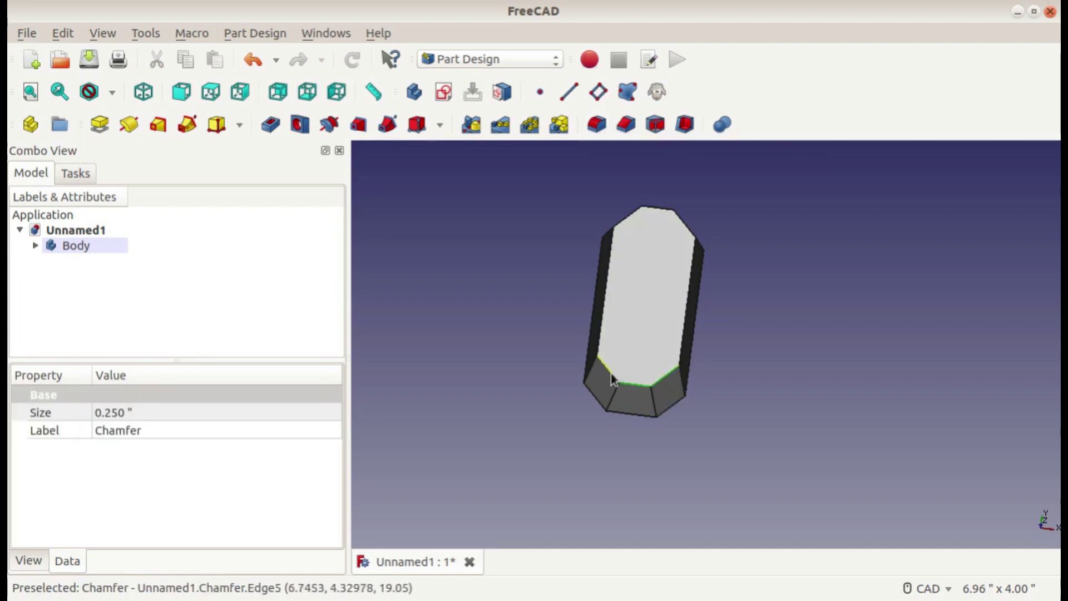
ctrl+click(600, 336)
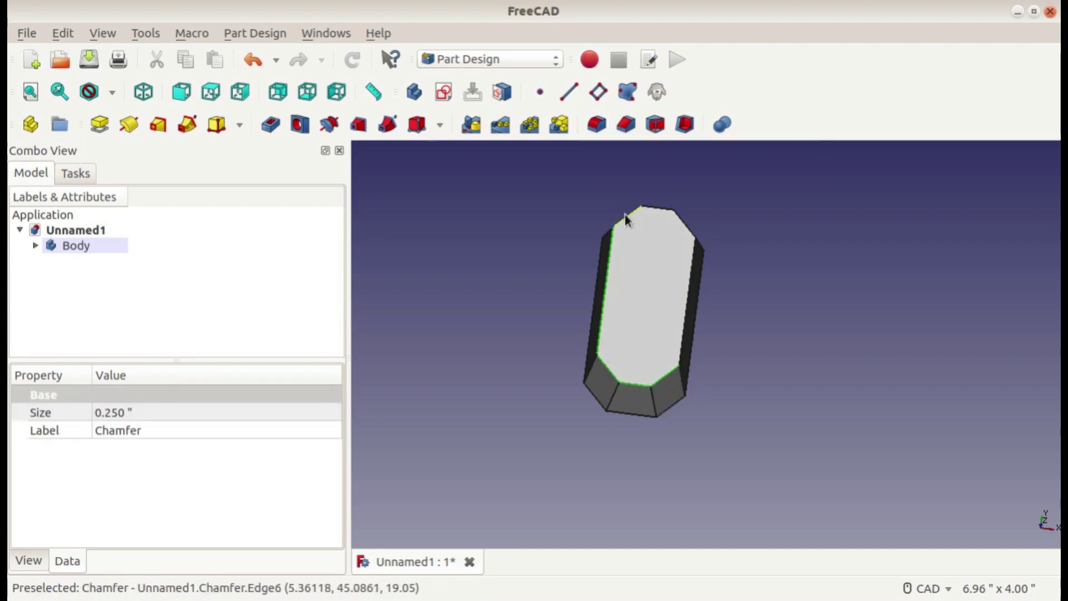
ctrl+click(624, 220)
ctrl+click(655, 206)
ctrl+click(689, 229)
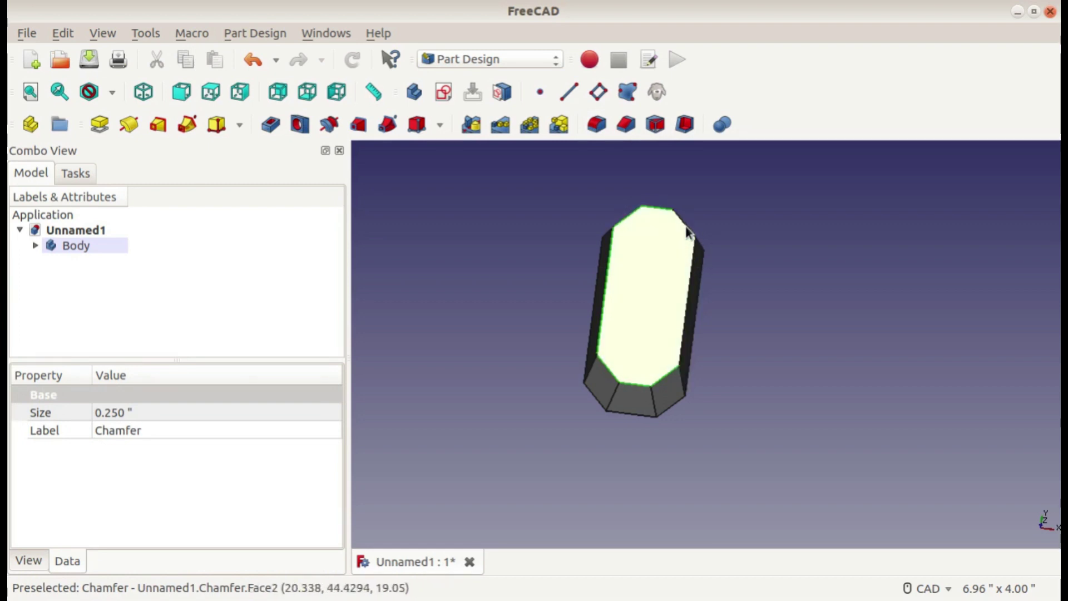
Step: Cancel the edge fillet and start a fillet on the whole top face (Face2)
mouse_move(732, 359)
middle_down()
mouse_move(692, 342)
mouse_move(652, 209)
middle_up()
click(596, 124)
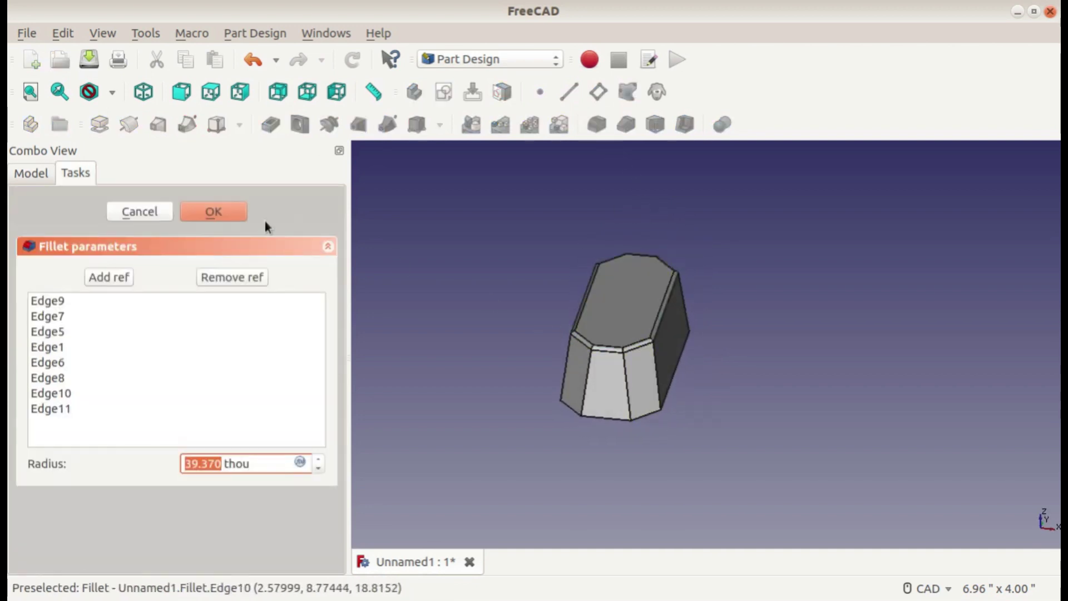
click(138, 210)
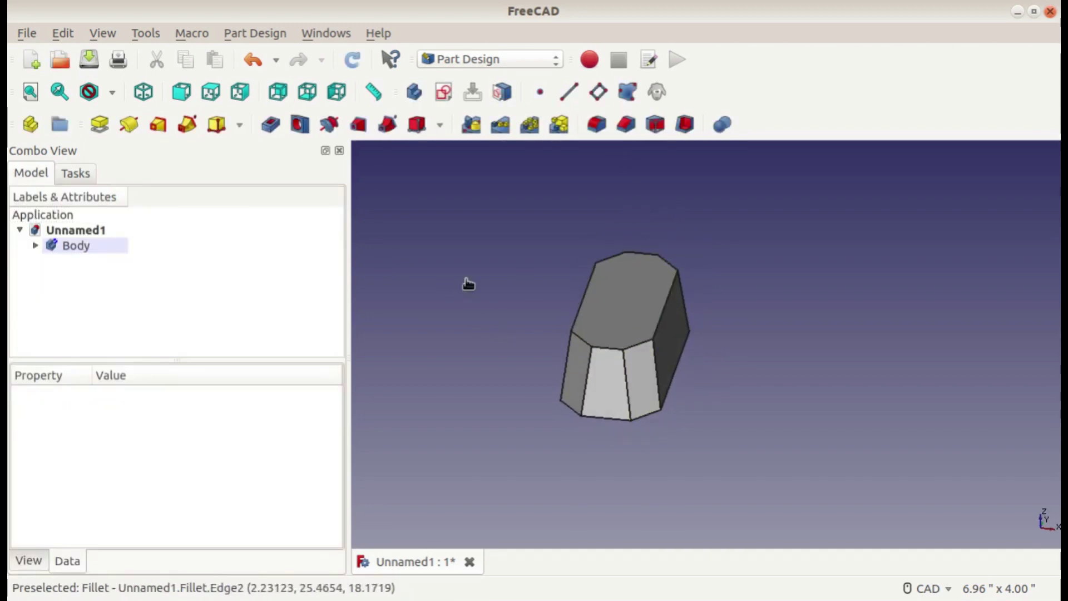
click(640, 285)
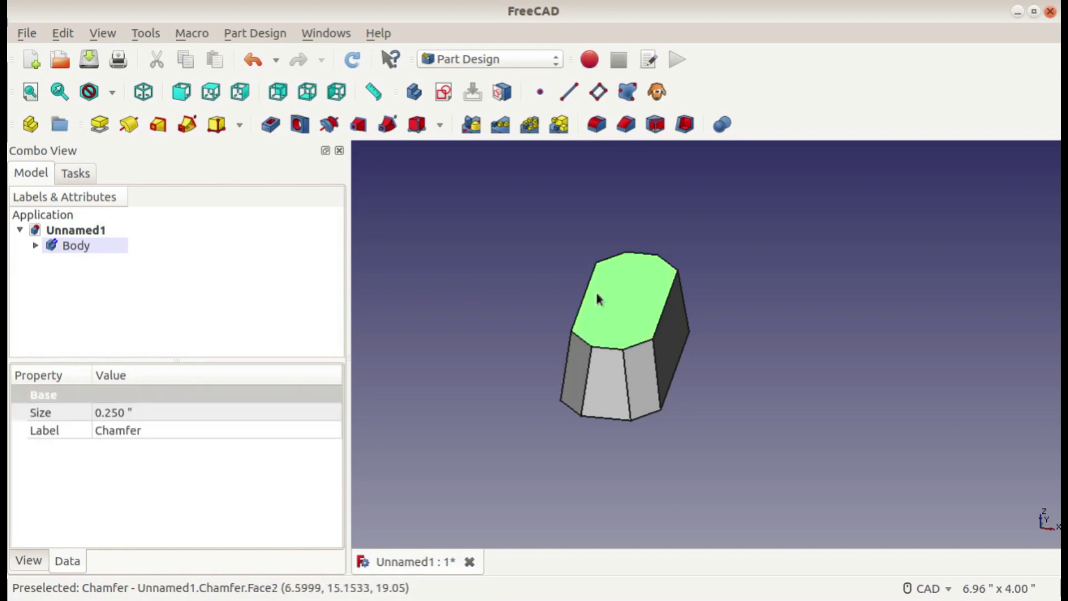
click(596, 123)
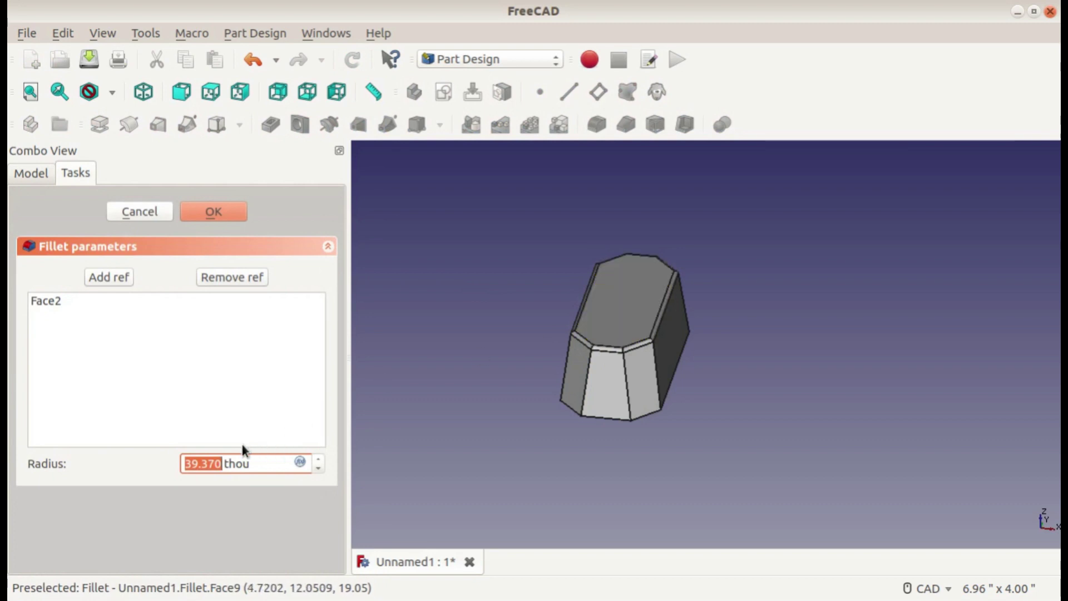
text(0.125)
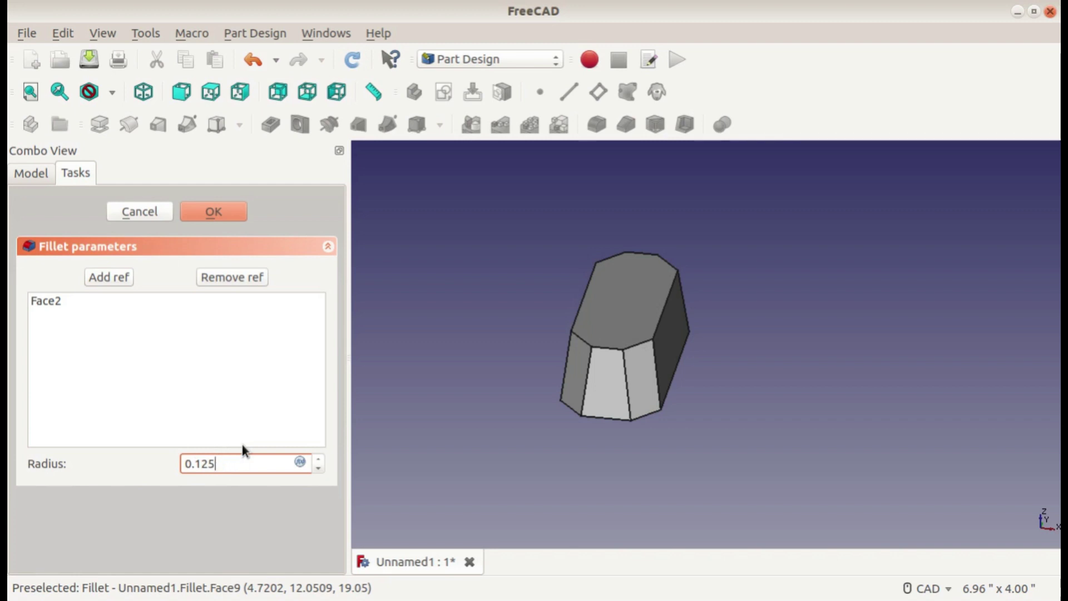
text(")
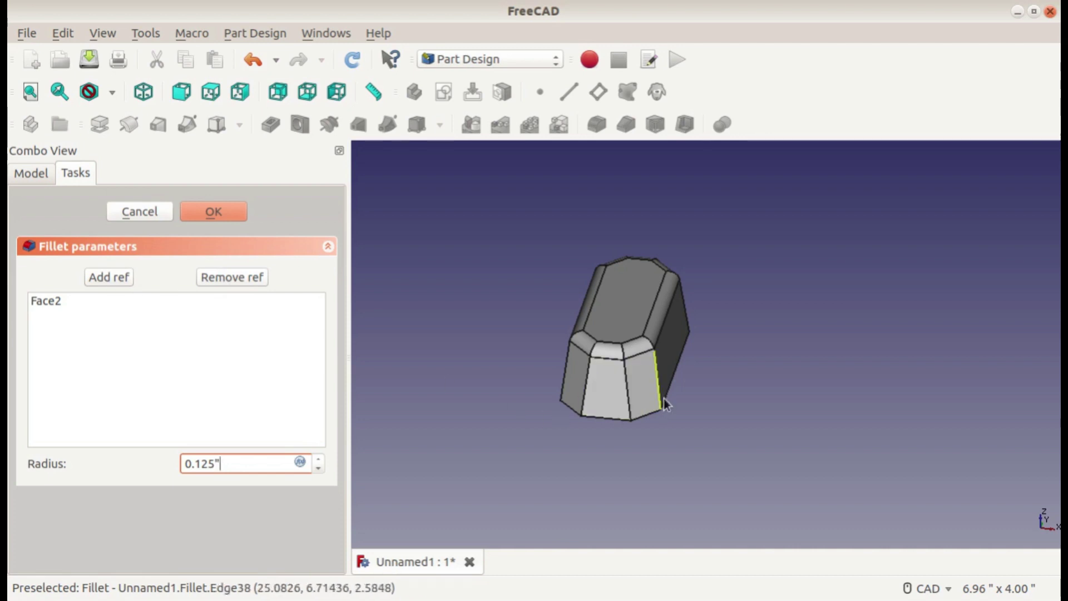
Step: Apply the top-face fillet with a 0.125 in radius
click(228, 215)
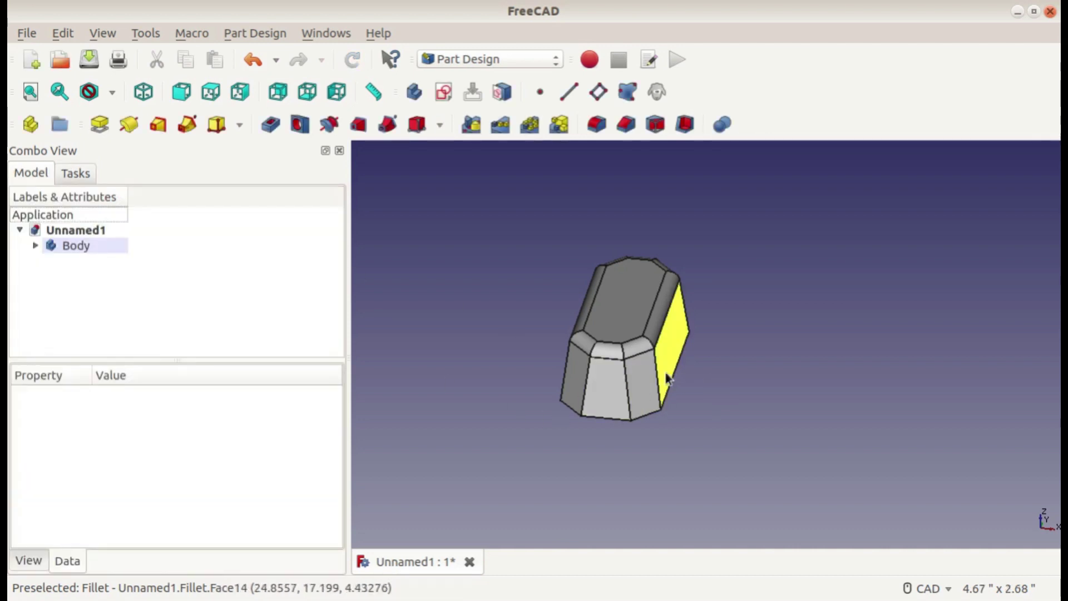
scroll(719, 434, up, 3)
Step: Orbit the filleted block and select its large flat face (Face4)
mouse_move(718, 434)
middle_down()
mouse_move(759, 445)
mouse_move(706, 401)
mouse_move(629, 377)
middle_up()
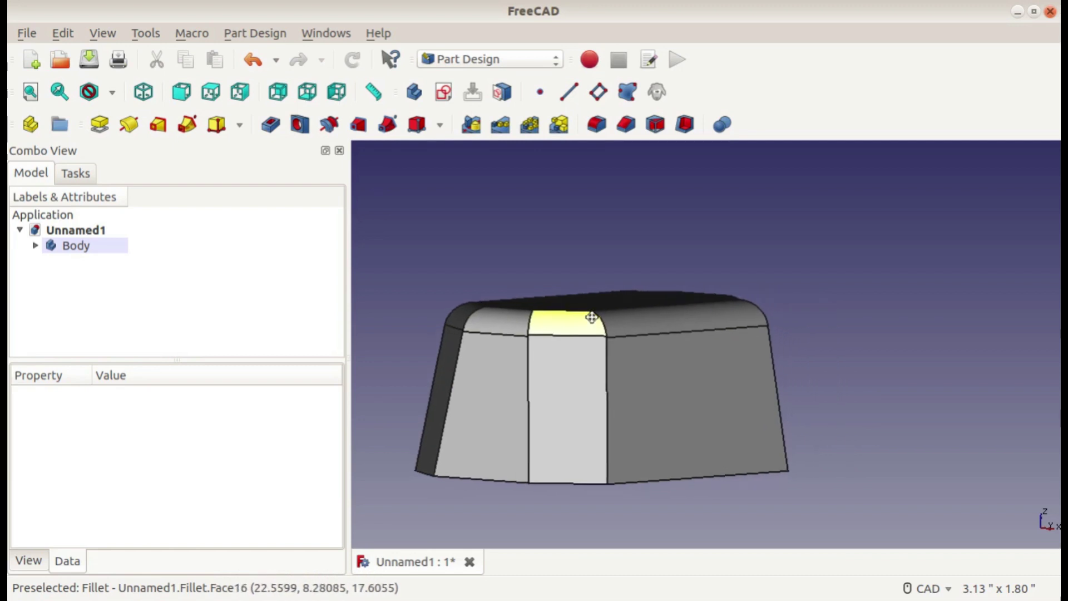
mouse_move(592, 317)
middle_down()
mouse_move(583, 286)
mouse_move(636, 350)
mouse_move(809, 446)
mouse_move(946, 465)
mouse_move(739, 330)
mouse_move(726, 300)
middle_up()
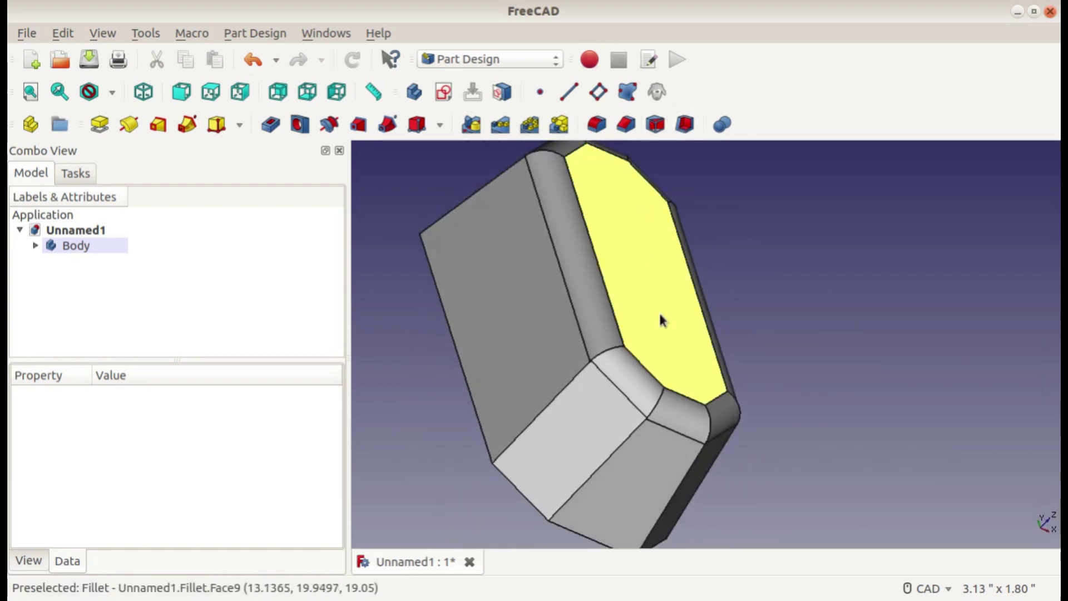
scroll(655, 358, down, 4)
mouse_move(656, 358)
middle_down()
mouse_move(759, 358)
mouse_move(816, 291)
middle_up()
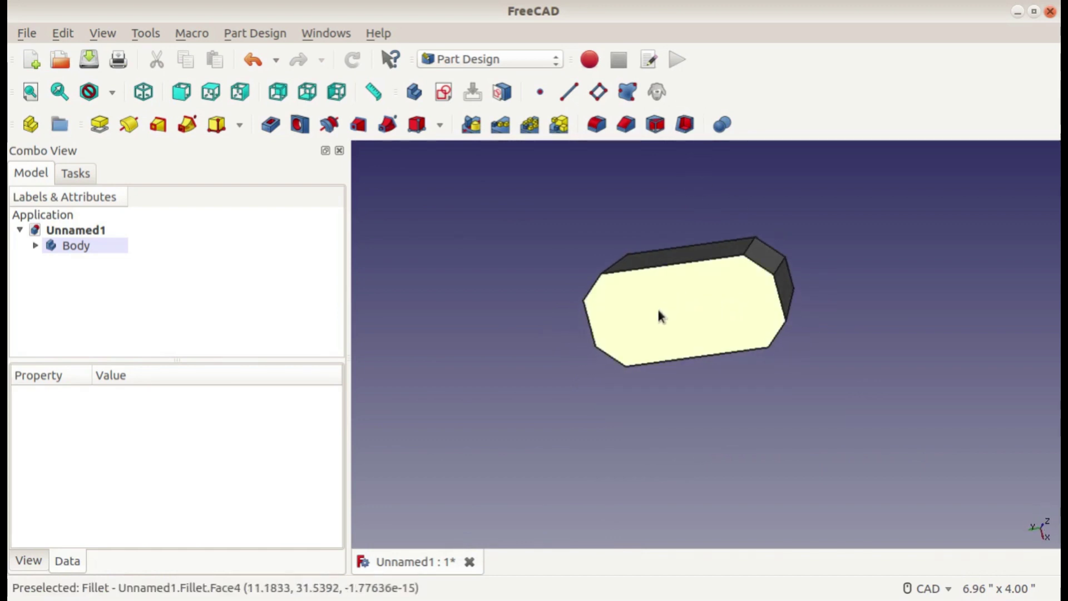
click(677, 314)
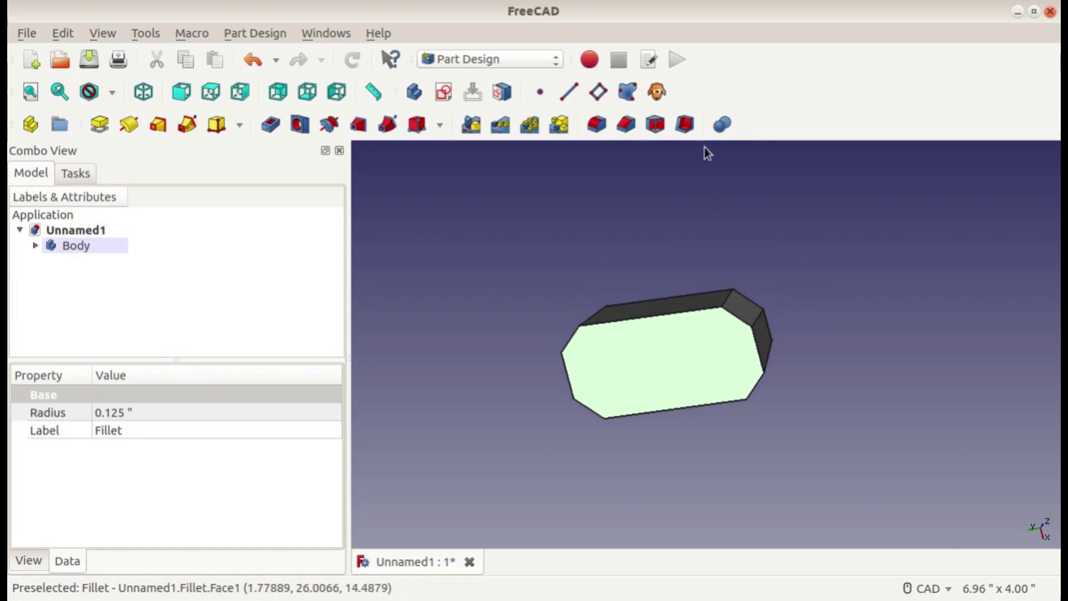
Step: Shell the filleted box with Face4 open at 39.370 thou walls and inspect the hollow interior
click(685, 125)
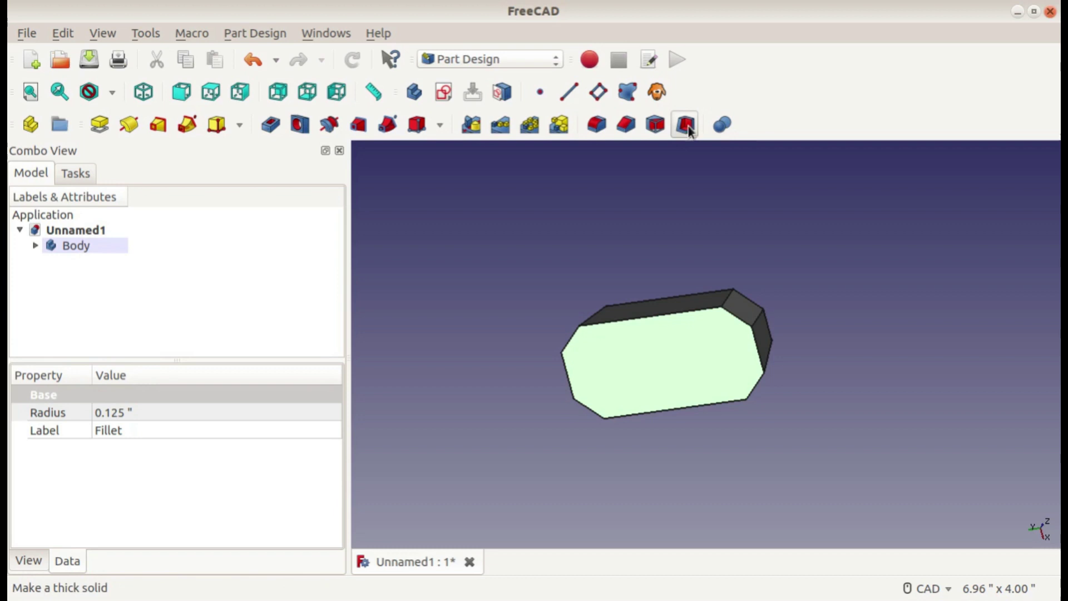
scroll(665, 403, up, 5)
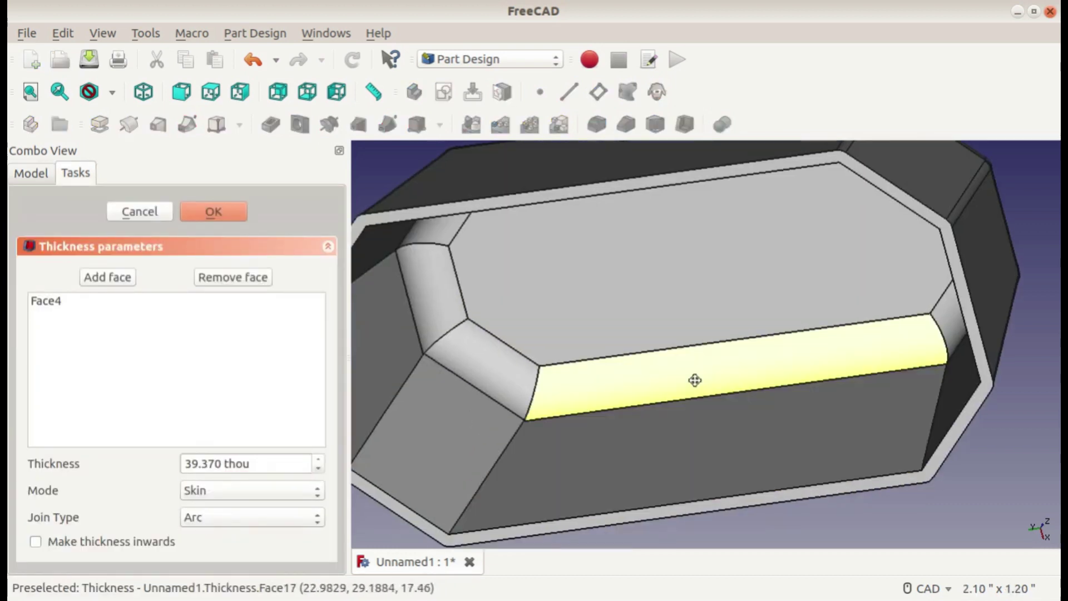
middle_drag(694, 380, 693, 419)
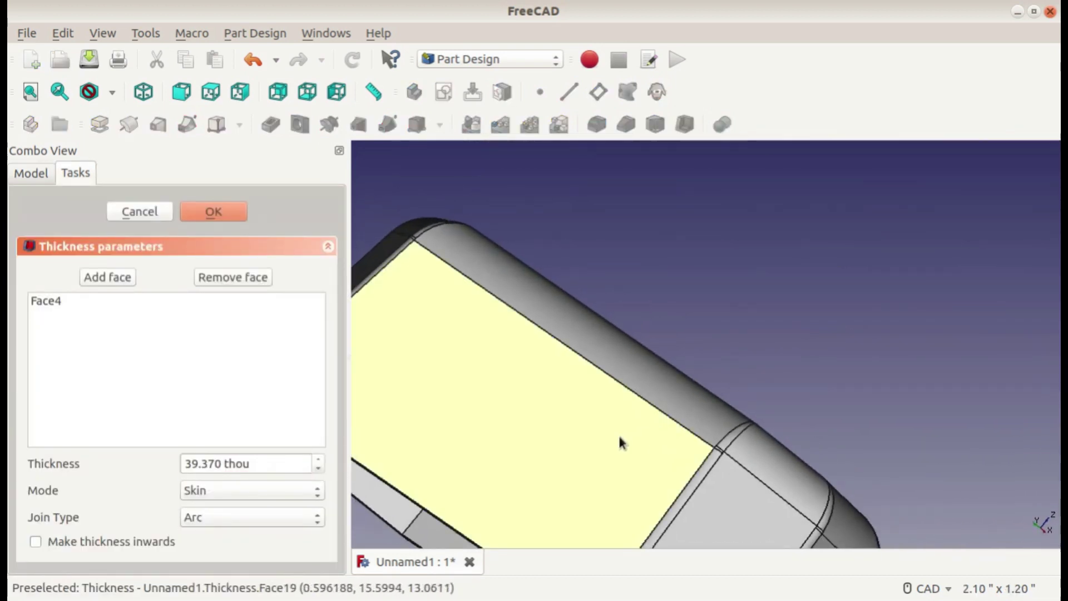
scroll(620, 438, down, 5)
middle_drag(656, 375, 672, 343)
scroll(671, 344, up, 2)
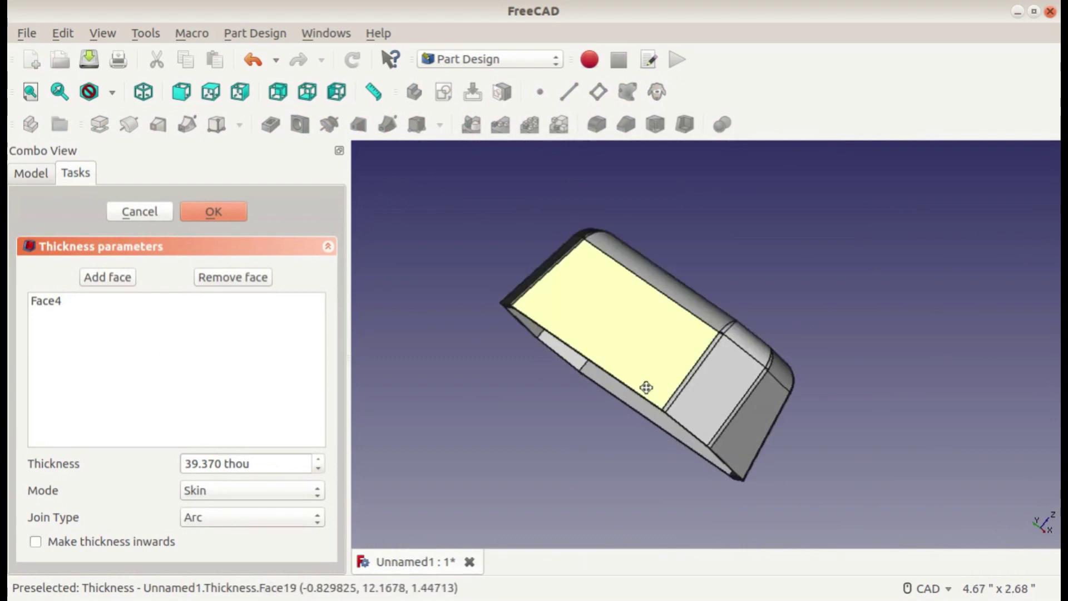
middle_drag(643, 390, 739, 385)
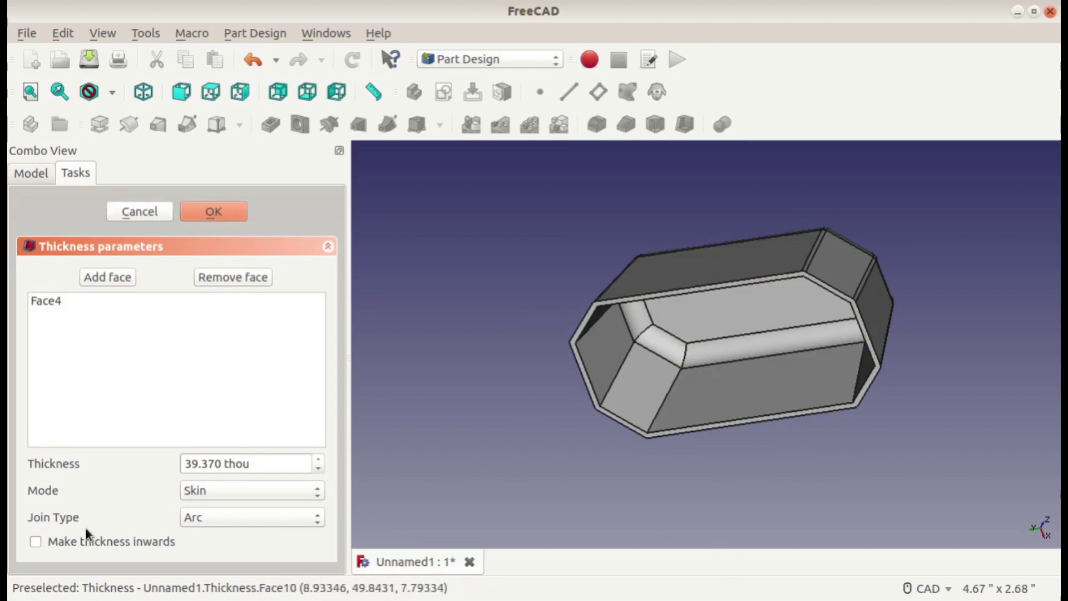
click(36, 542)
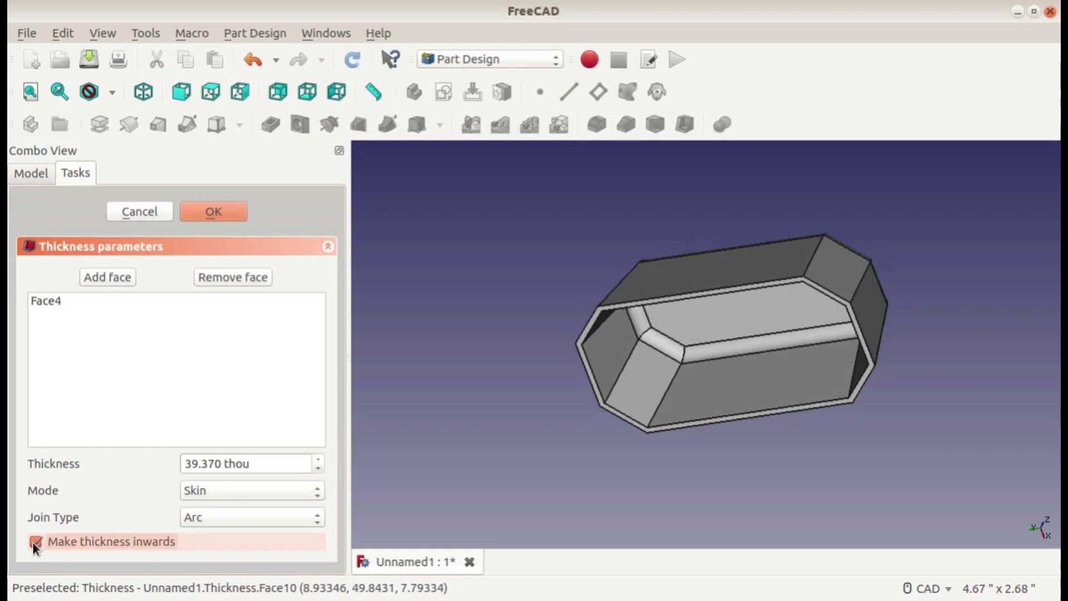
mouse_move(779, 302)
middle_down()
mouse_move(785, 337)
mouse_move(708, 408)
mouse_move(630, 426)
mouse_move(685, 317)
middle_up()
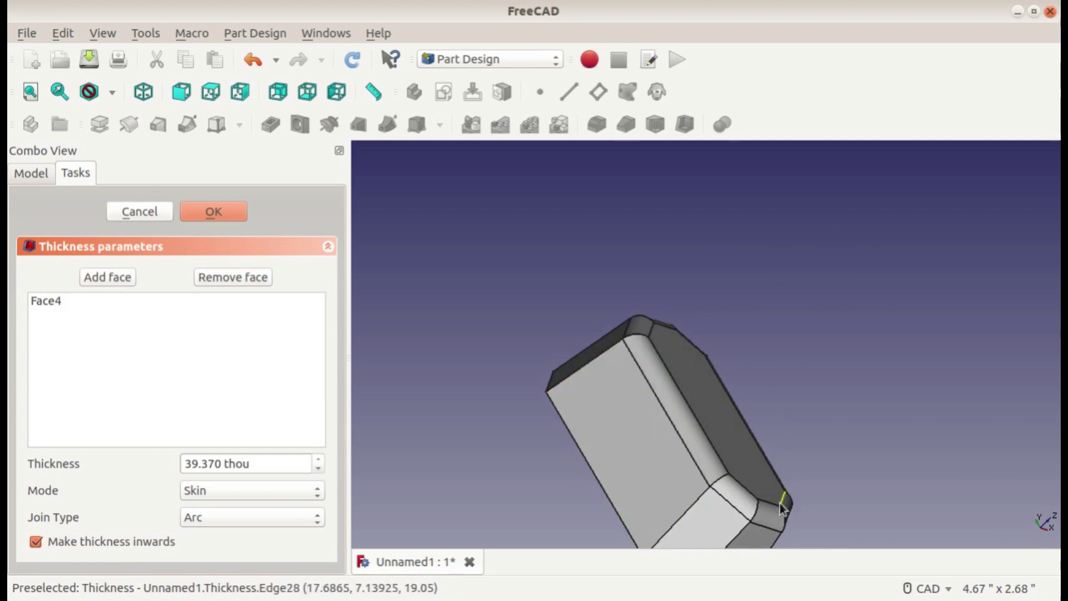
mouse_move(782, 506)
middle_down()
mouse_move(750, 489)
mouse_move(767, 389)
mouse_move(835, 287)
middle_up()
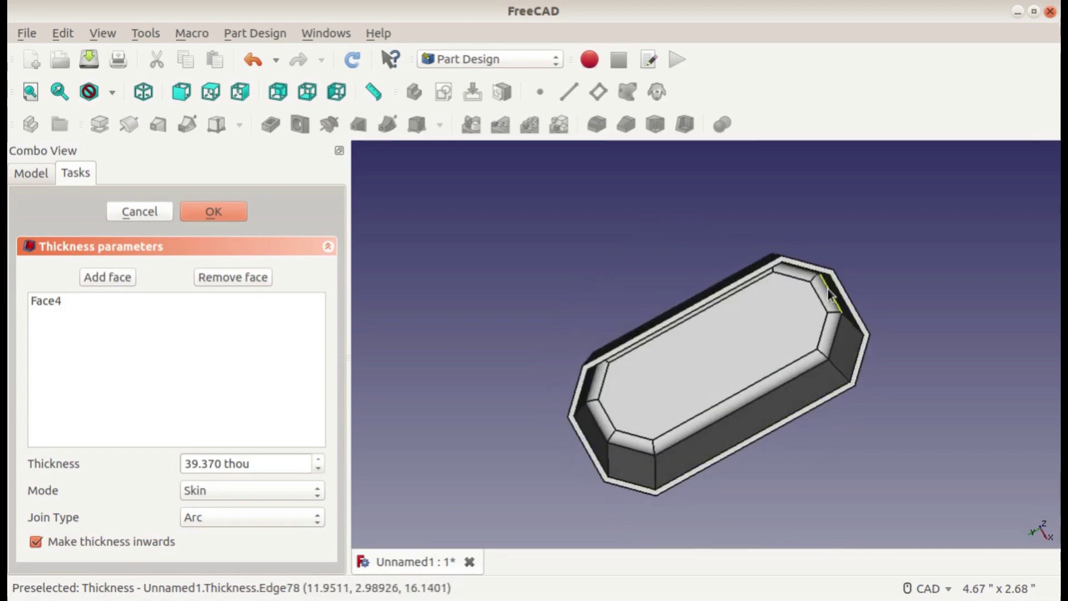
click(72, 542)
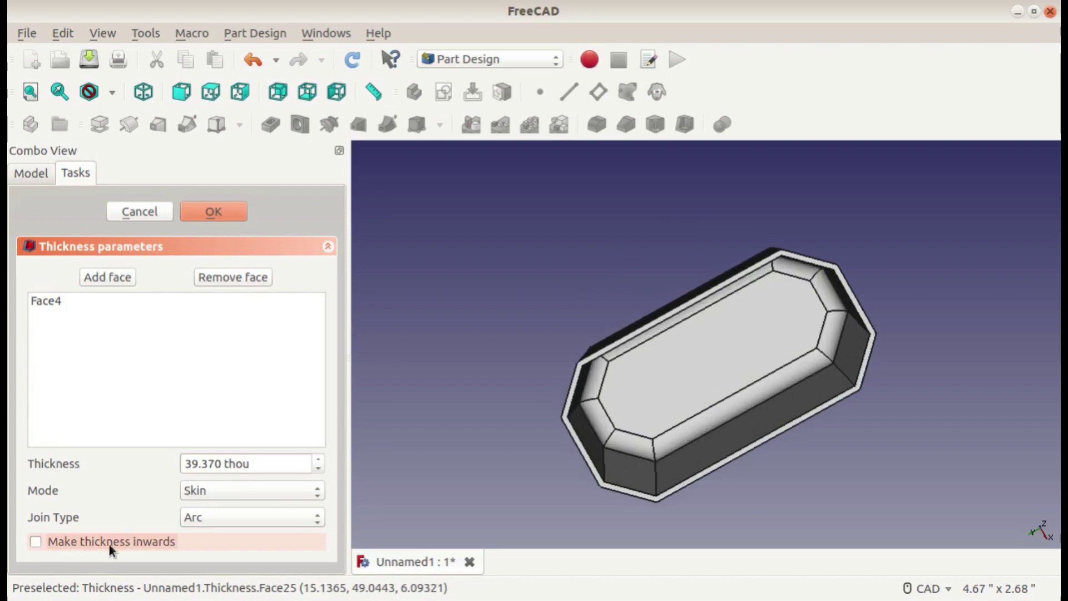
scroll(716, 419, up, 5)
mouse_move(716, 420)
middle_down()
mouse_move(768, 310)
mouse_move(786, 345)
middle_up()
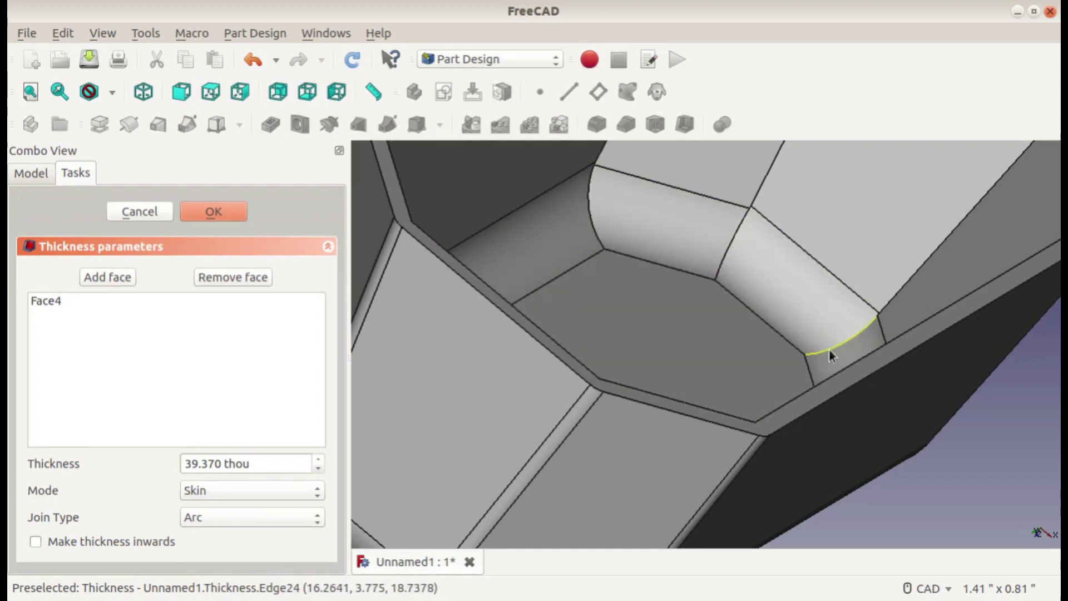
scroll(829, 353, down, 5)
mouse_move(689, 349)
middle_down()
mouse_move(739, 328)
mouse_move(673, 425)
middle_up()
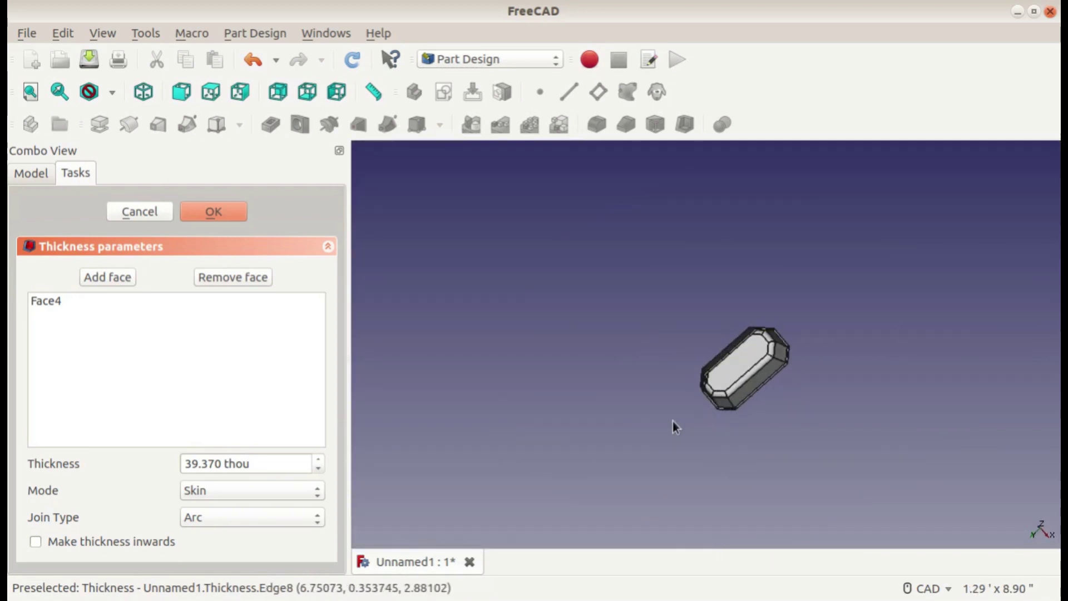
click(35, 541)
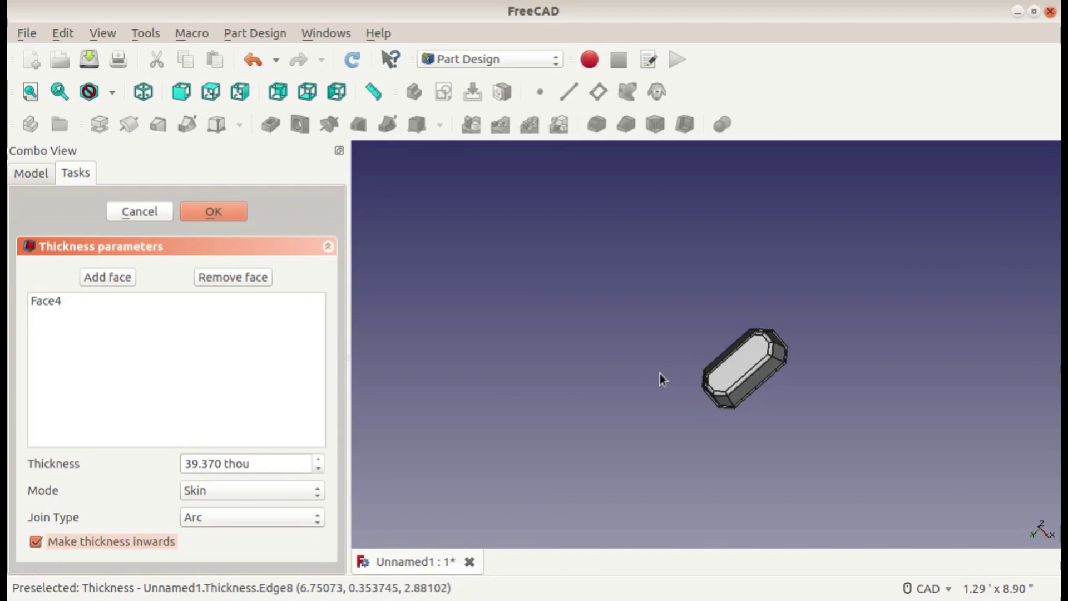
scroll(761, 381, up, 2)
scroll(761, 381, up, 3)
mouse_move(651, 339)
middle_down()
mouse_move(997, 332)
mouse_move(597, 213)
middle_up()
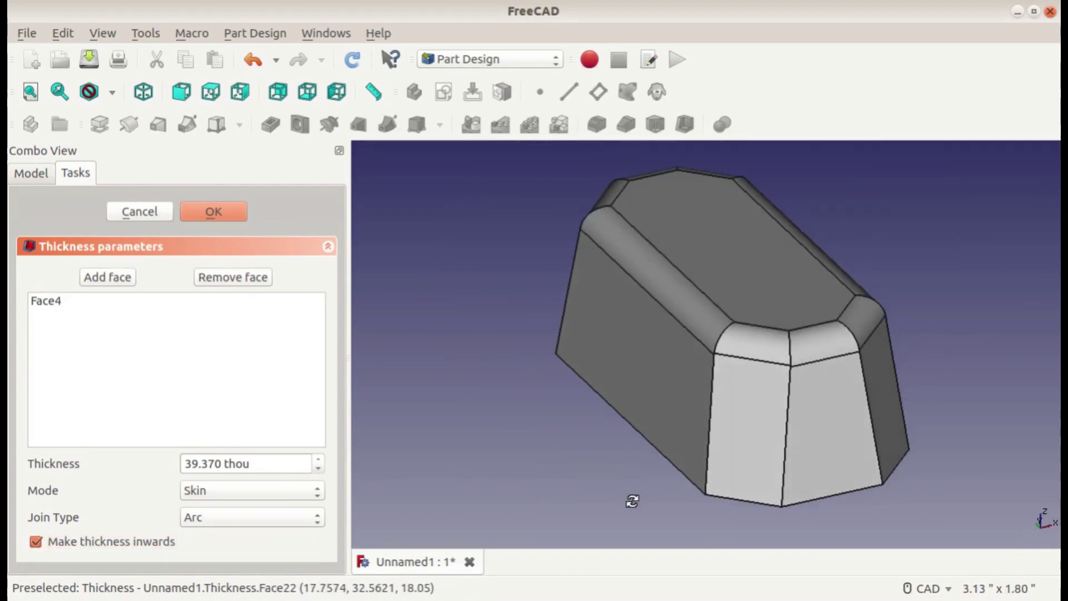
scroll(738, 421, up, 2)
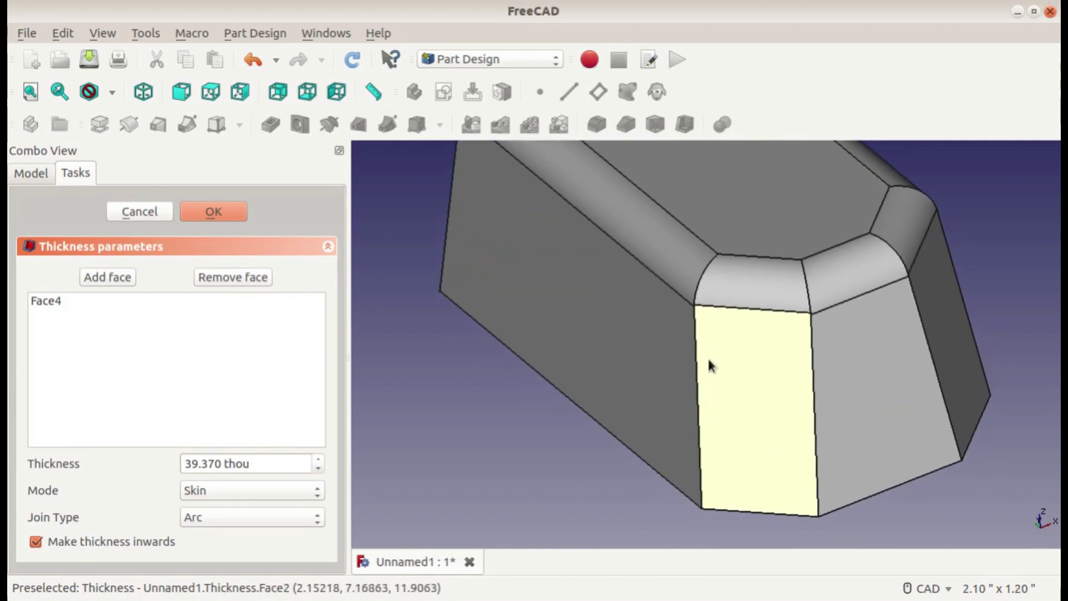
mouse_move(706, 356)
middle_down()
mouse_move(650, 310)
mouse_move(626, 389)
middle_up()
scroll(639, 389, down, 3)
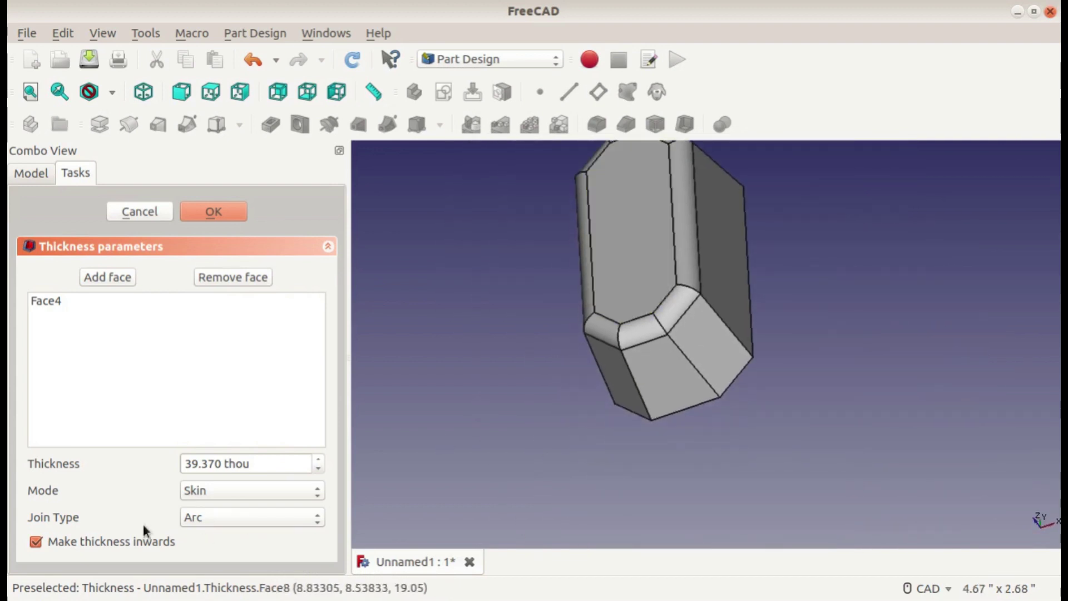
click(33, 541)
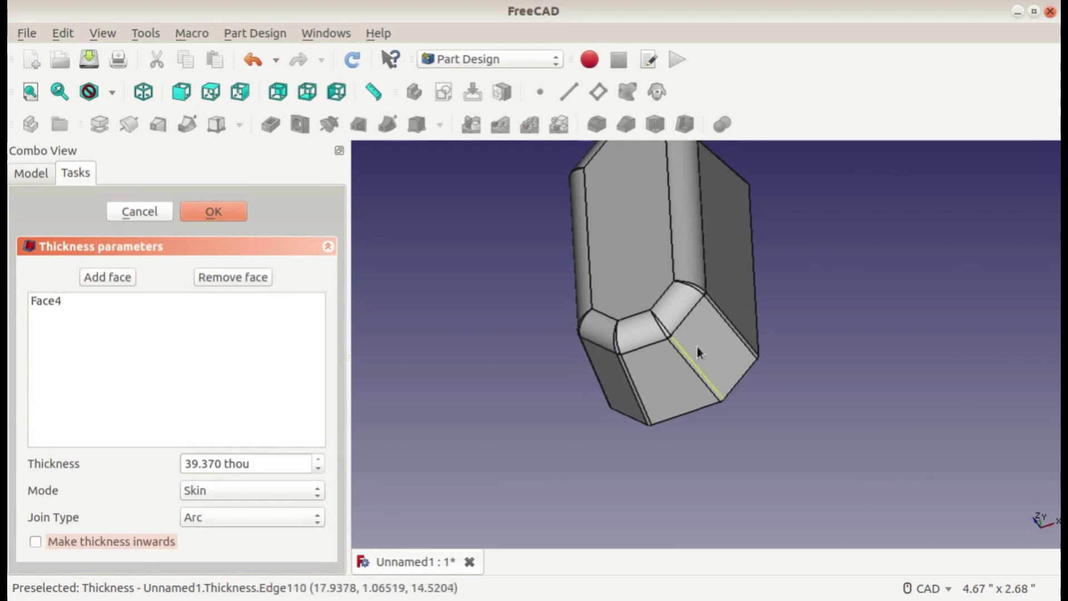
scroll(682, 399, up, 7)
mouse_move(683, 407)
middle_down()
mouse_move(731, 367)
mouse_move(644, 350)
mouse_move(696, 353)
mouse_move(692, 323)
mouse_move(468, 562)
mouse_move(508, 438)
middle_up()
scroll(644, 350, down, 2)
scroll(509, 439, up, 2)
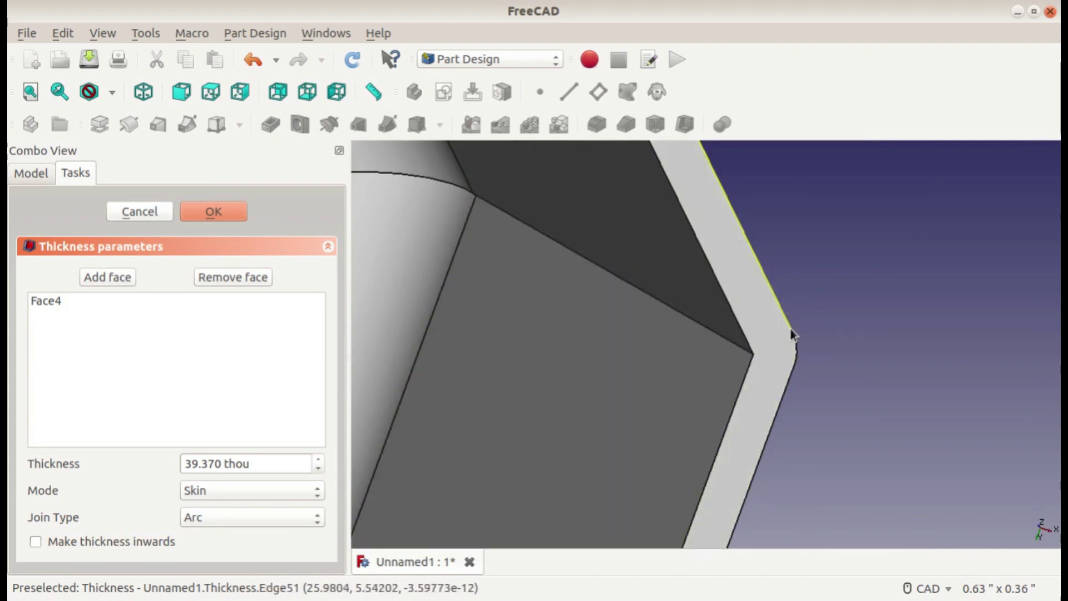
click(247, 519)
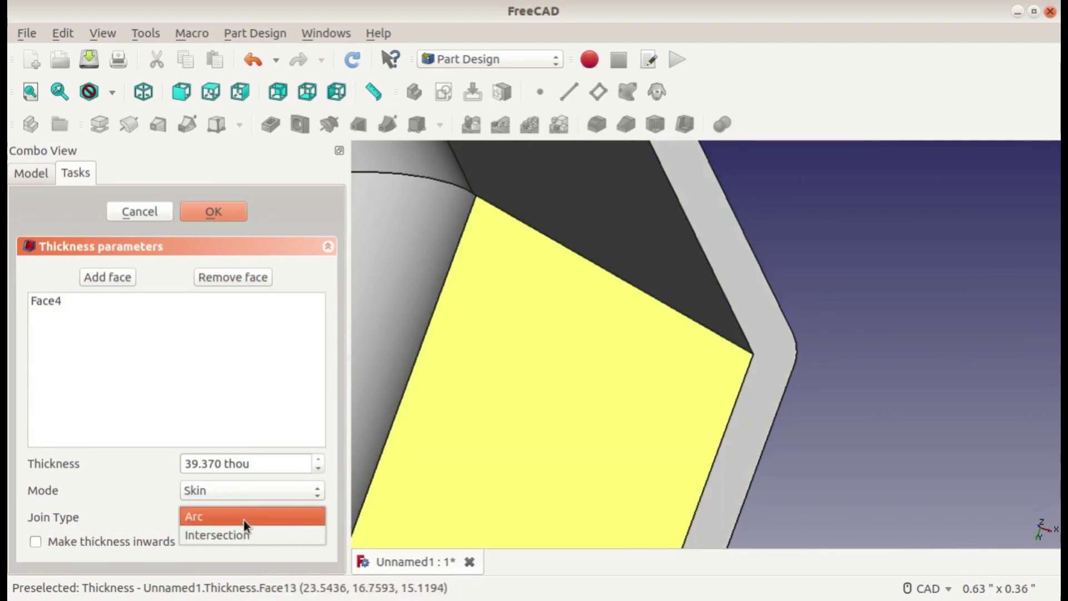
click(215, 533)
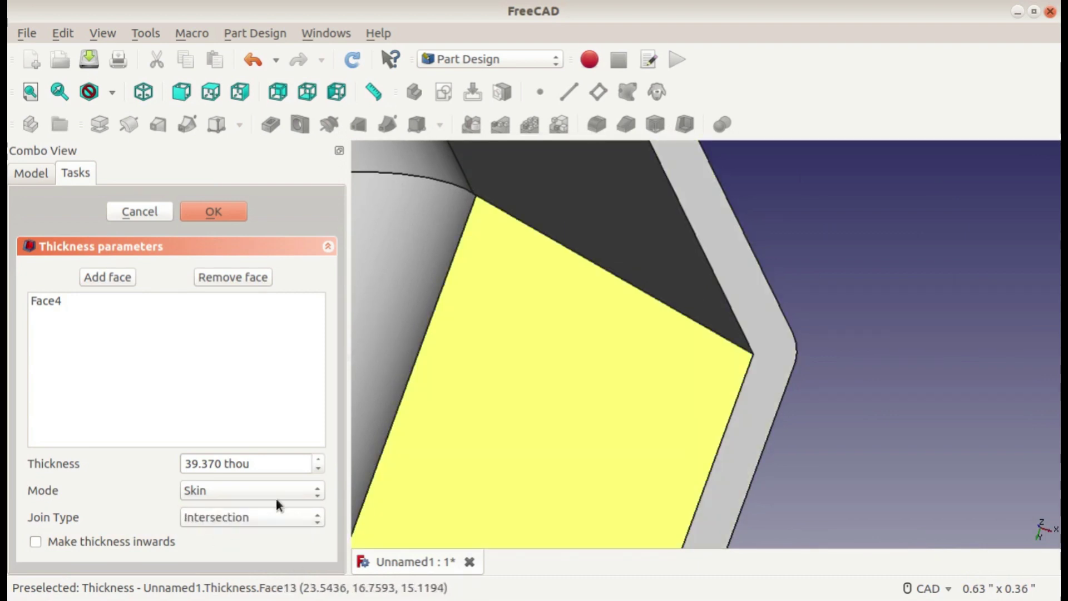
scroll(462, 451, down, 5)
mouse_move(462, 450)
middle_down()
mouse_move(775, 332)
mouse_move(595, 357)
mouse_move(813, 426)
middle_up()
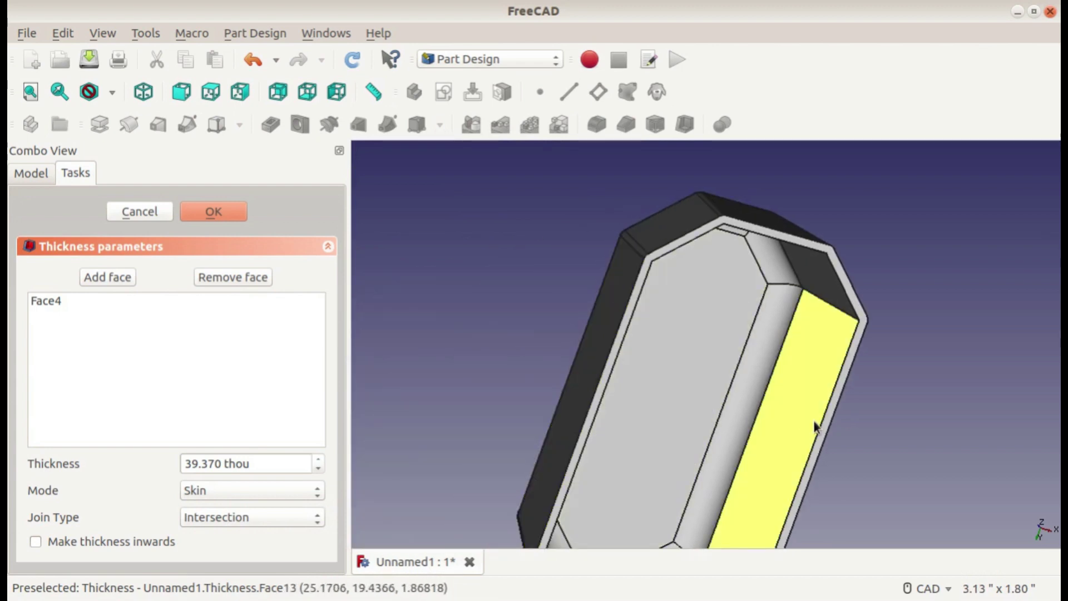
right_click(814, 424)
click(553, 364)
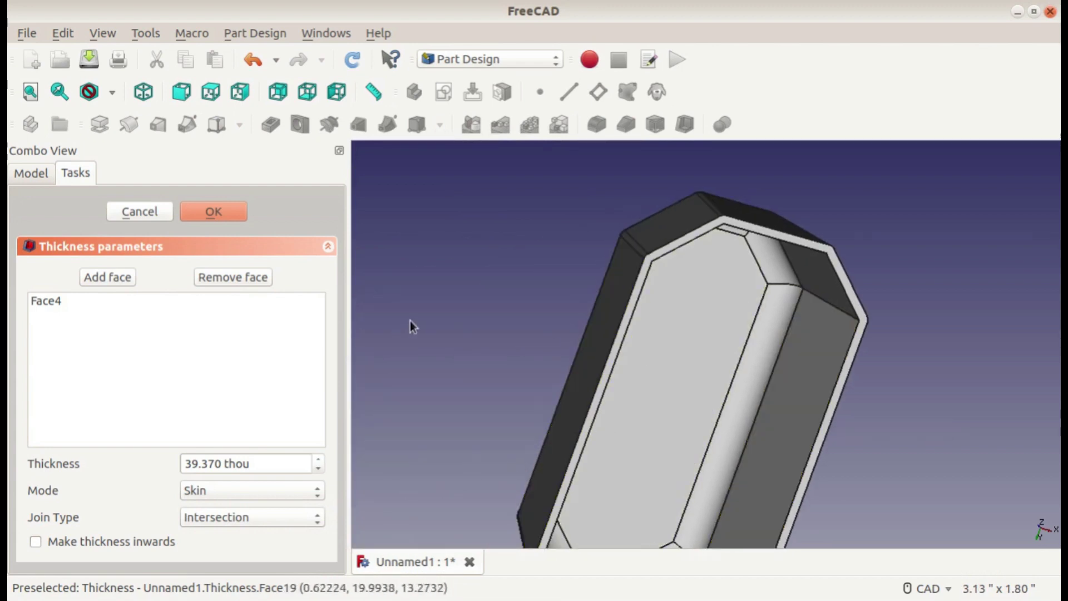
mouse_move(409, 321)
middle_down()
mouse_move(620, 358)
mouse_move(764, 306)
mouse_move(694, 462)
mouse_move(757, 386)
mouse_move(778, 382)
mouse_move(739, 397)
mouse_move(754, 370)
middle_up()
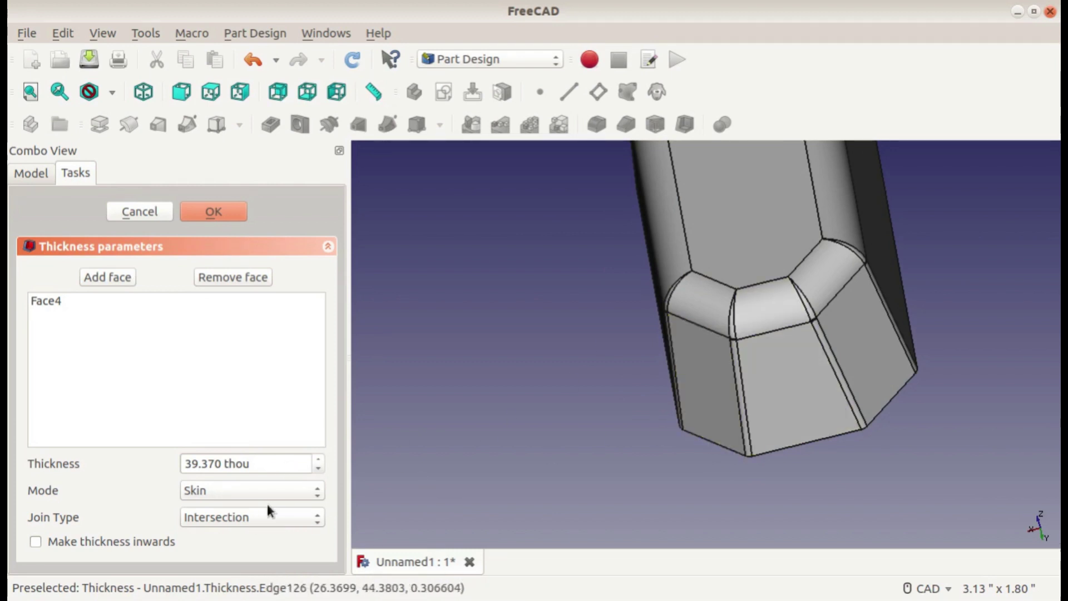
click(258, 517)
click(249, 498)
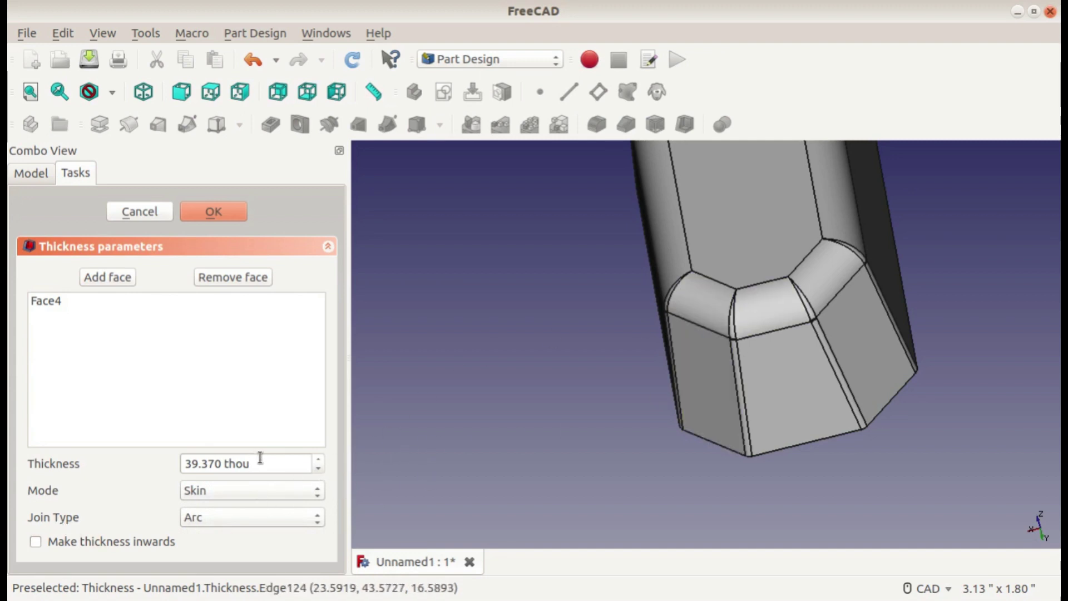
Step: Change the shell wall thickness to 62.5 thou and confirm the Thickness feature
drag(264, 464, 163, 459)
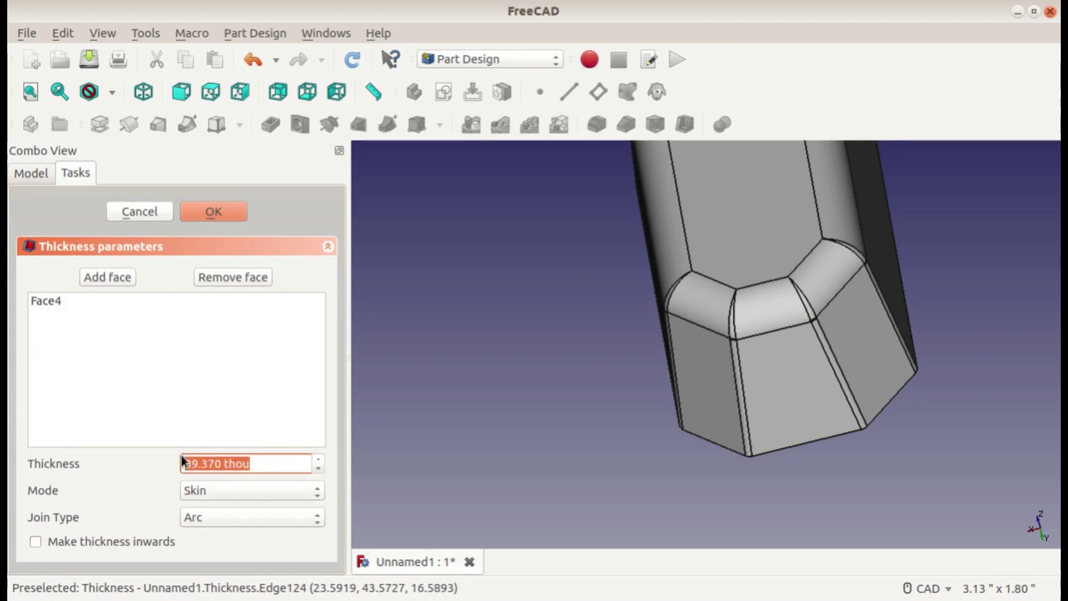
text(62.5)
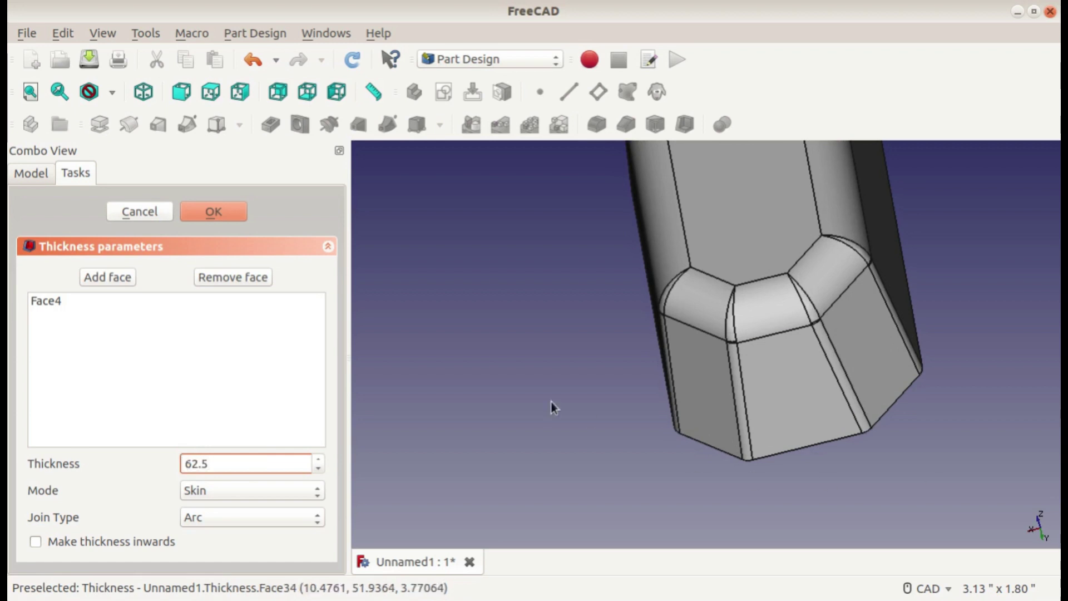
middle_drag(604, 362, 693, 280)
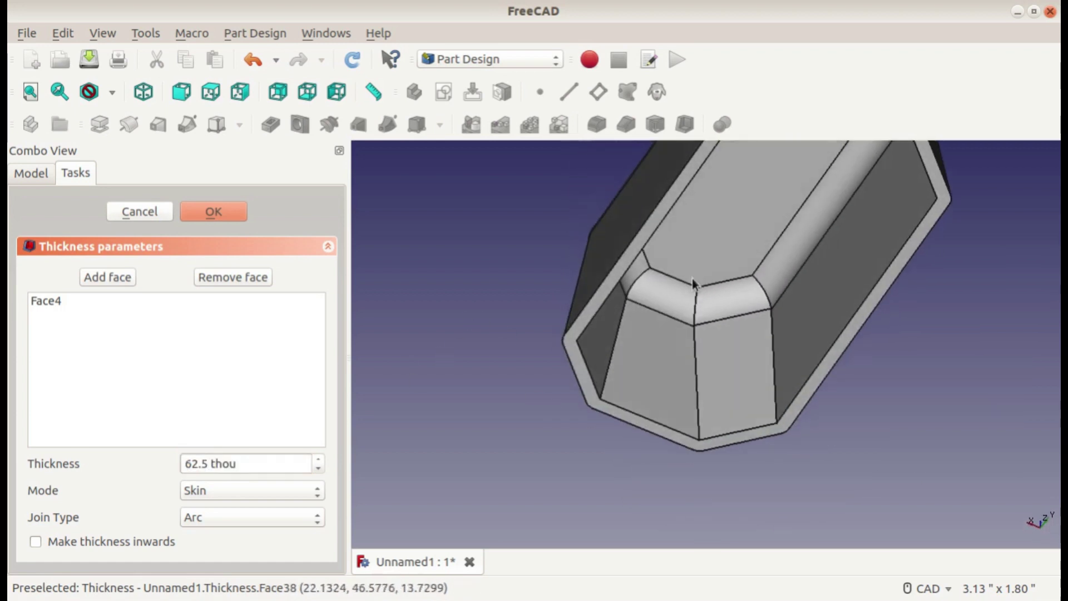
click(229, 214)
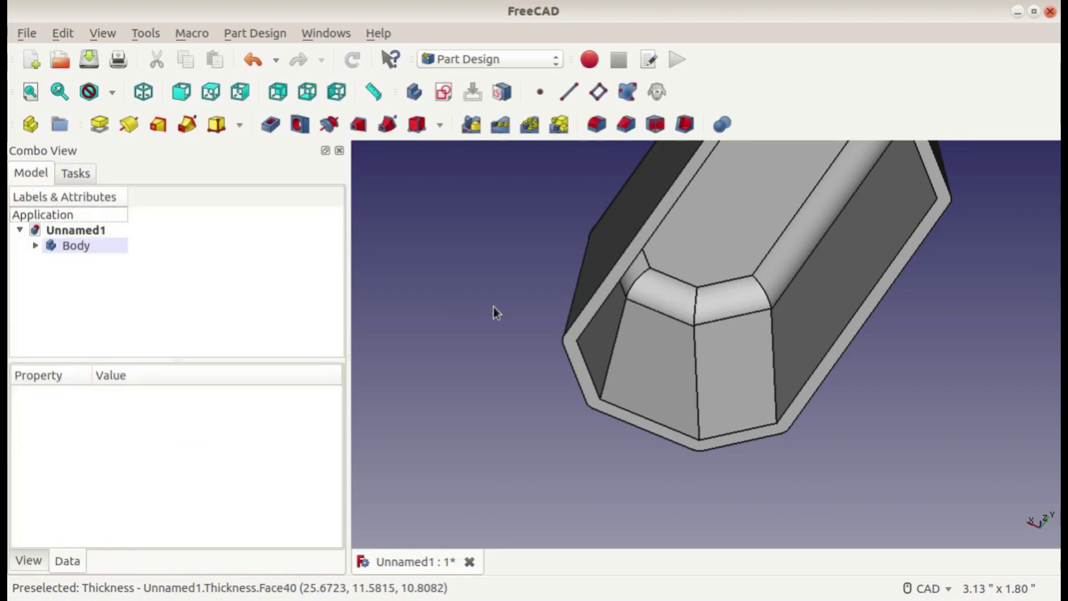
mouse_move(493, 306)
middle_down()
mouse_move(672, 392)
mouse_move(591, 460)
mouse_move(515, 445)
mouse_move(653, 332)
mouse_move(679, 292)
mouse_move(643, 398)
mouse_move(671, 468)
middle_up()
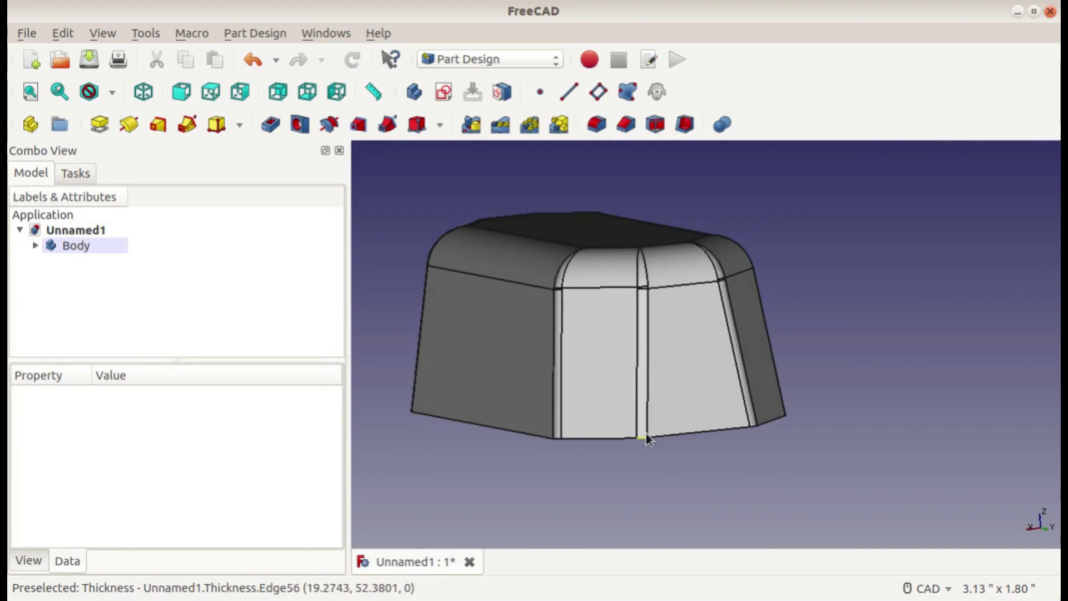
mouse_move(726, 334)
middle_down()
mouse_move(658, 380)
mouse_move(572, 381)
mouse_move(565, 410)
middle_up()
scroll(632, 337, up, 5)
scroll(631, 337, down, 2)
scroll(629, 394, down, 2)
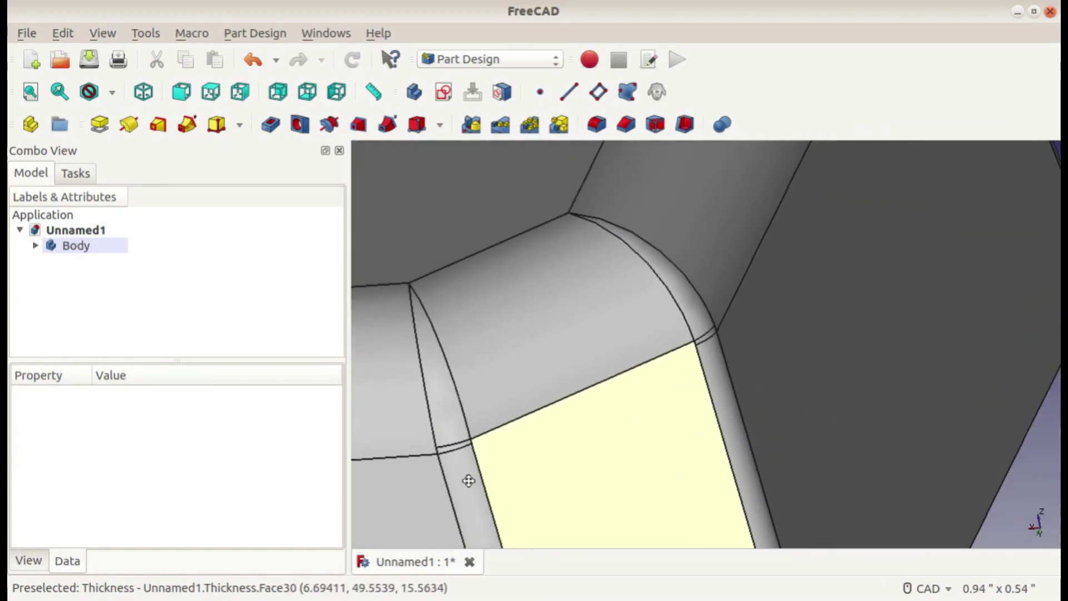
scroll(467, 480, down, 4)
mouse_move(557, 350)
middle_down()
mouse_move(888, 411)
mouse_move(829, 334)
mouse_move(815, 344)
middle_up()
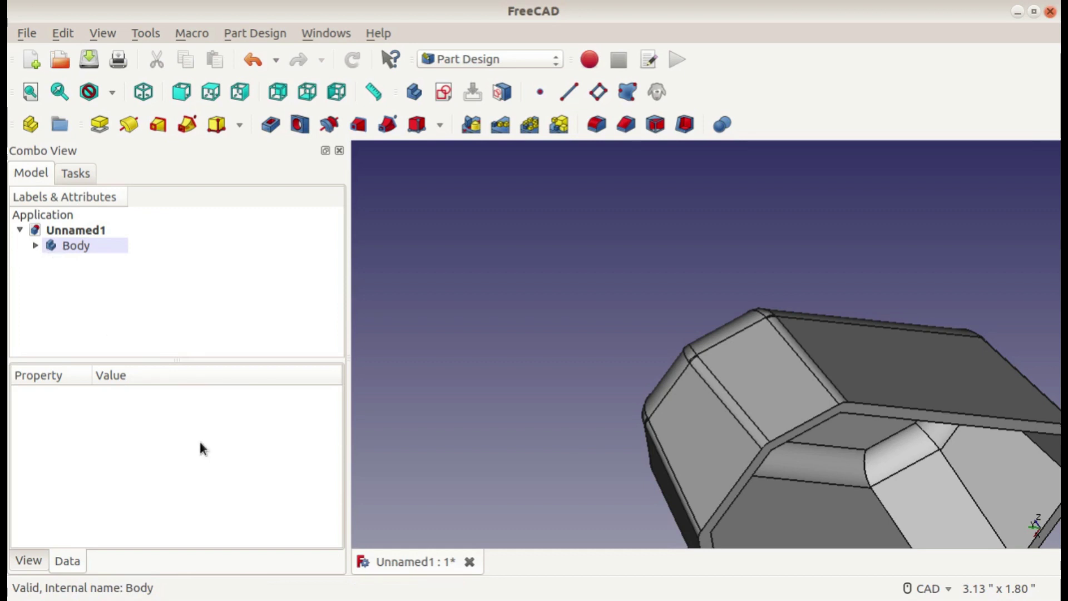
key(ctrl+n)
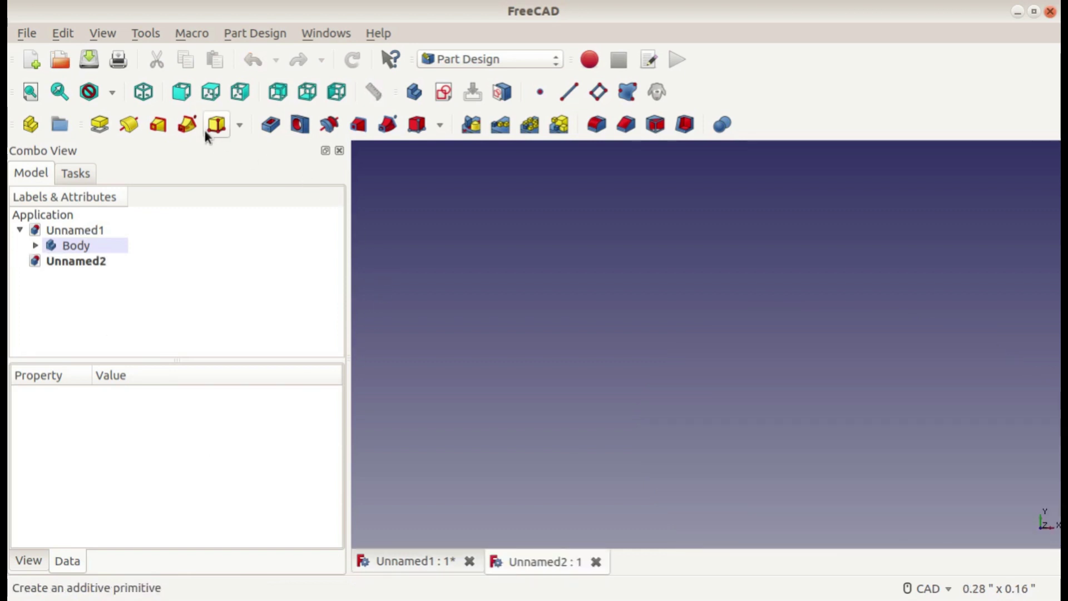
Step: Add an Additive Box with default dimensions and fit it to the view
click(216, 125)
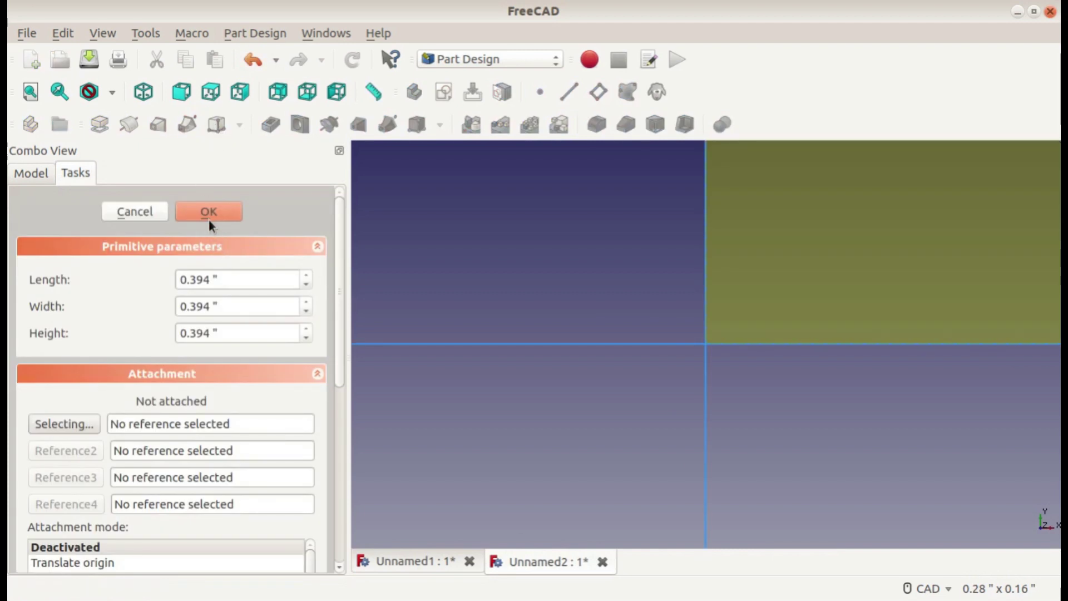
click(209, 213)
key(v)
key(f)
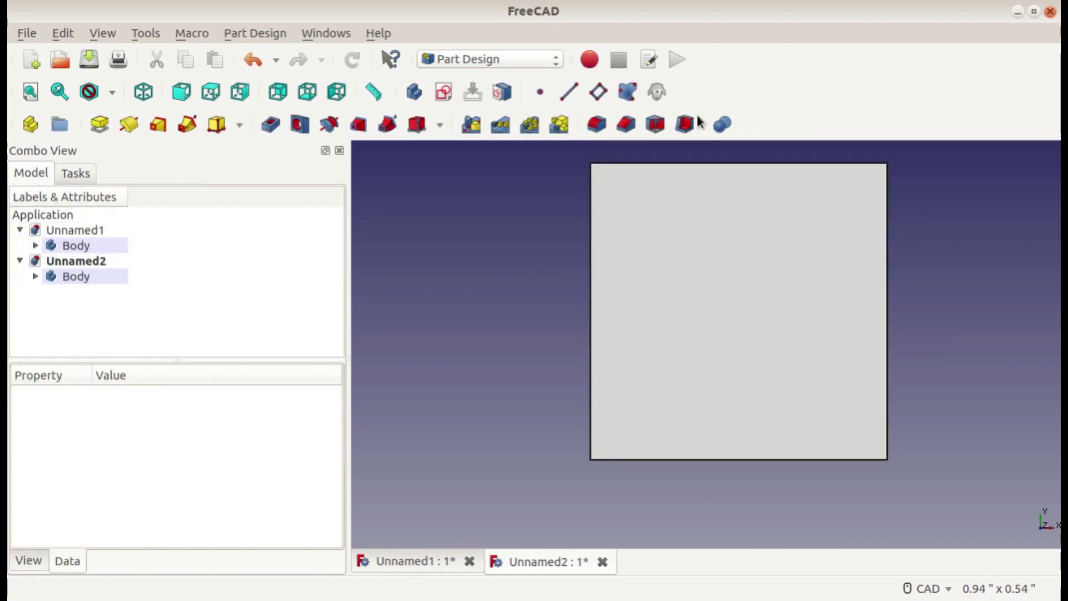
Step: Apply Thickness to the box with Face5 left open, then orbit to see the opening
click(684, 124)
click(621, 250)
click(708, 280)
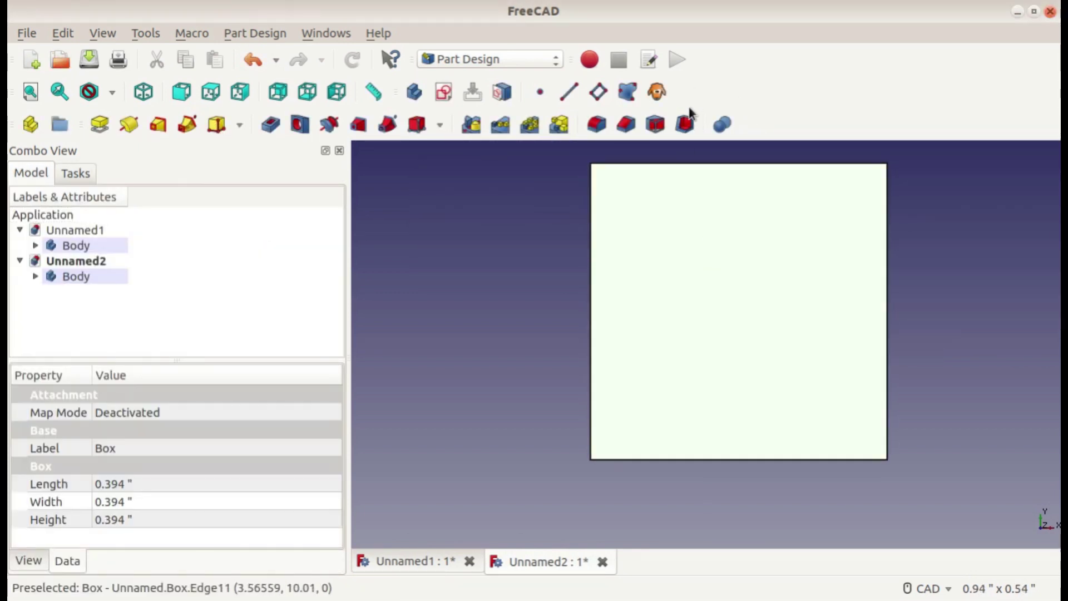
click(684, 123)
scroll(657, 263, down, 2)
scroll(634, 300, down, 2)
mouse_move(634, 301)
middle_down()
mouse_move(682, 158)
mouse_move(763, 183)
mouse_move(677, 426)
mouse_move(642, 452)
mouse_move(697, 406)
middle_up()
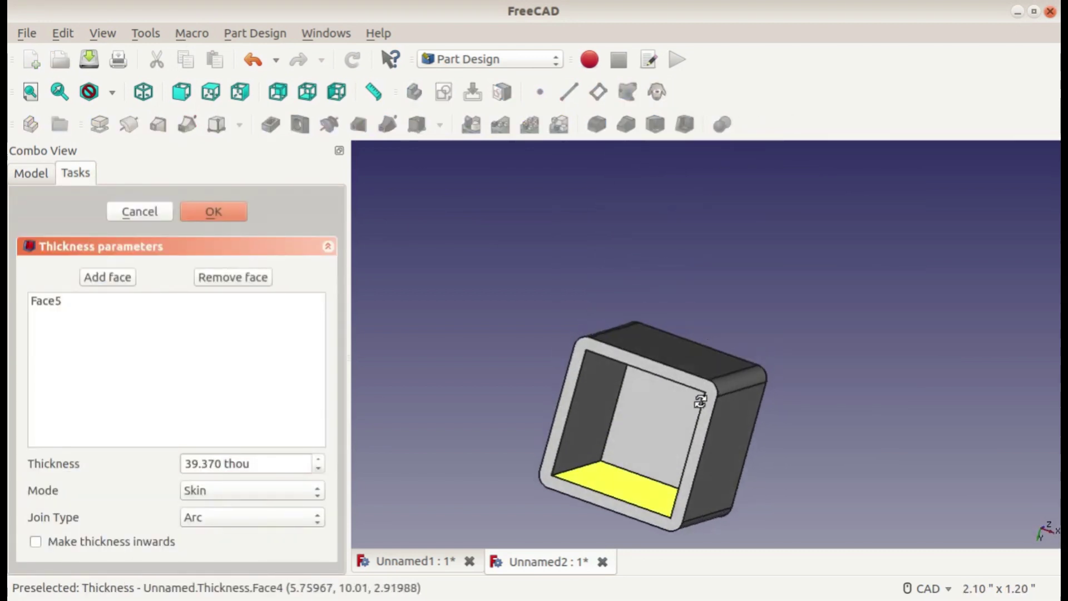
scroll(734, 392, up, 3)
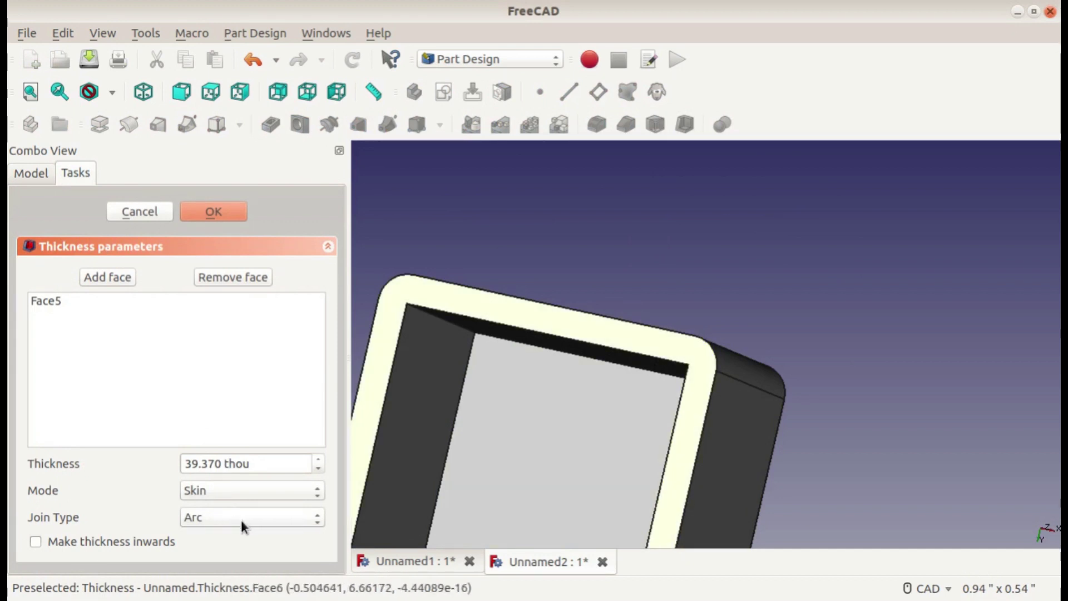
Step: Preview the shell with Intersection joins and with inward wall thickness
click(188, 521)
click(210, 536)
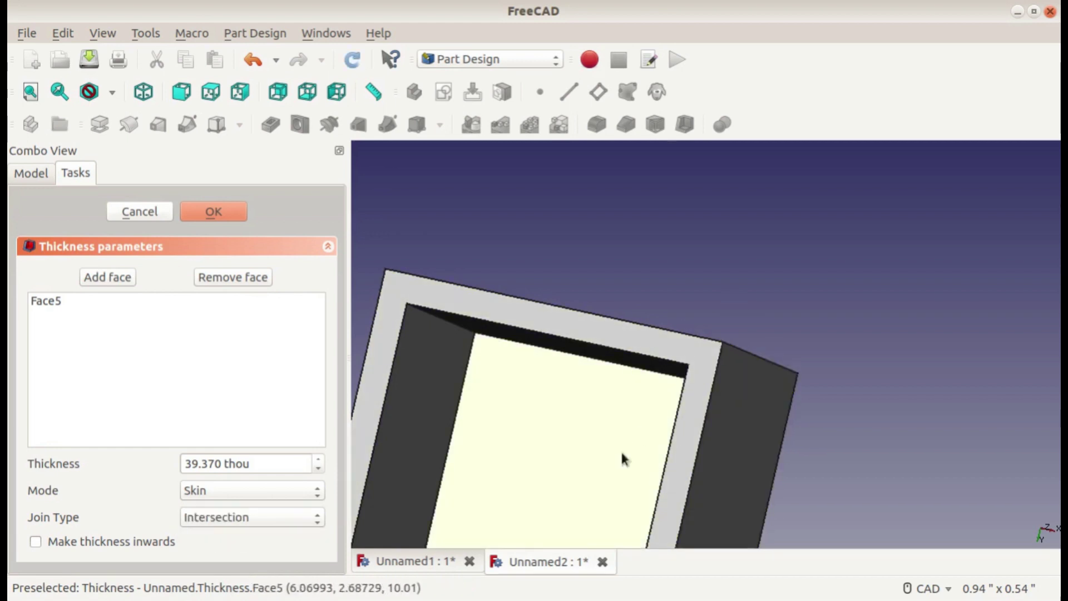
scroll(621, 450, down, 3)
scroll(734, 275, down, 3)
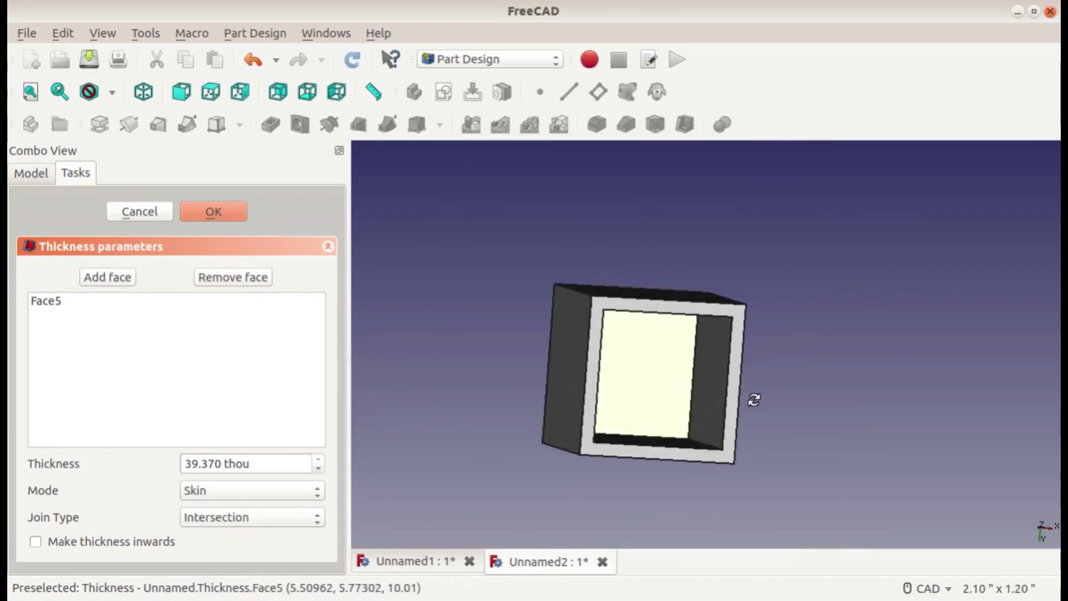
middle_drag(659, 389, 691, 441)
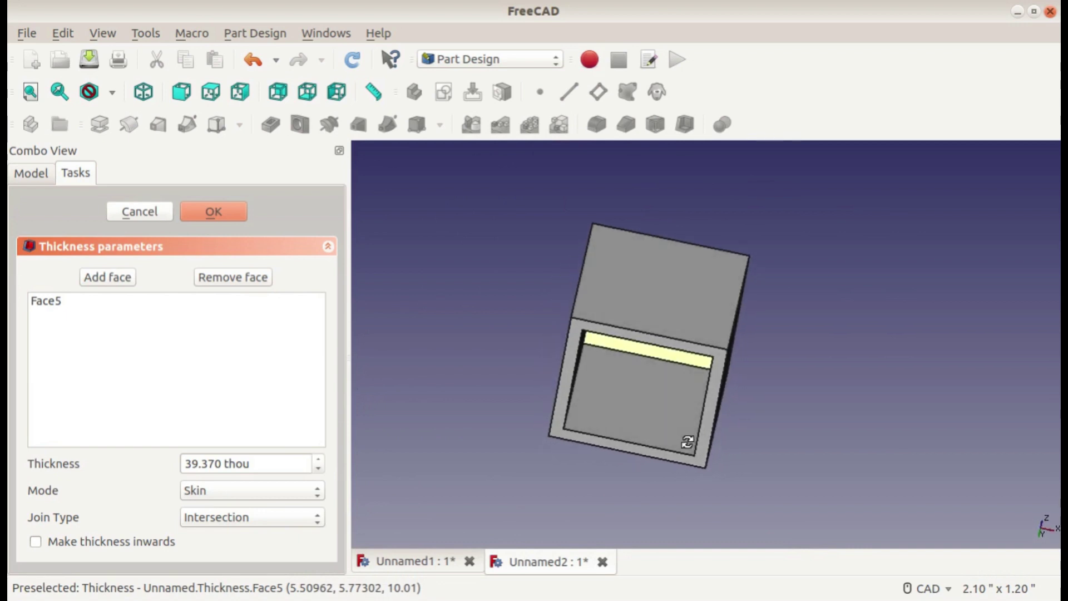
click(215, 518)
click(103, 540)
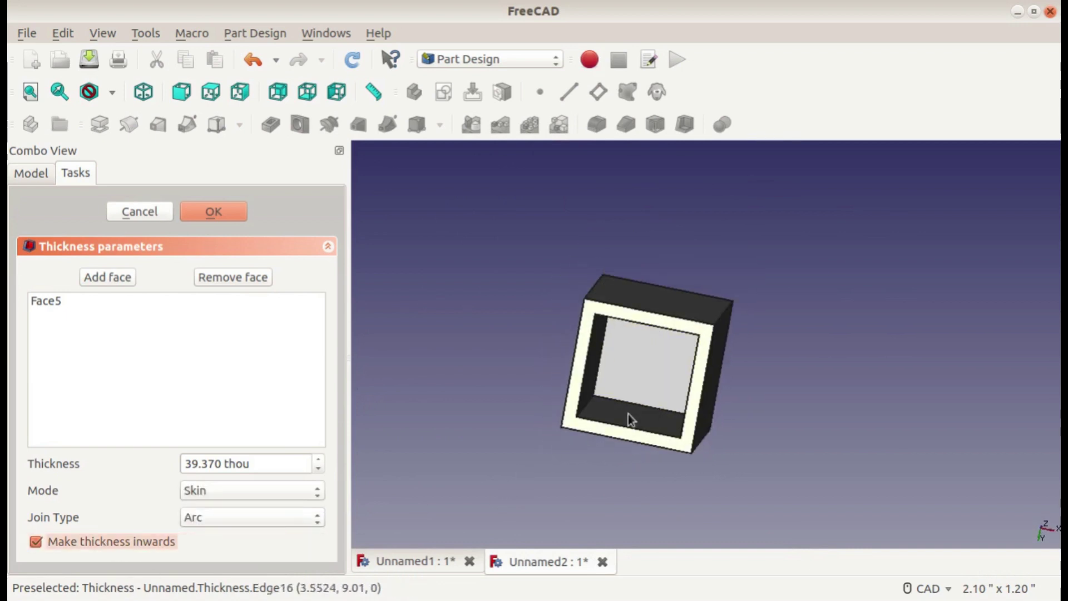
middle_drag(629, 420, 728, 331)
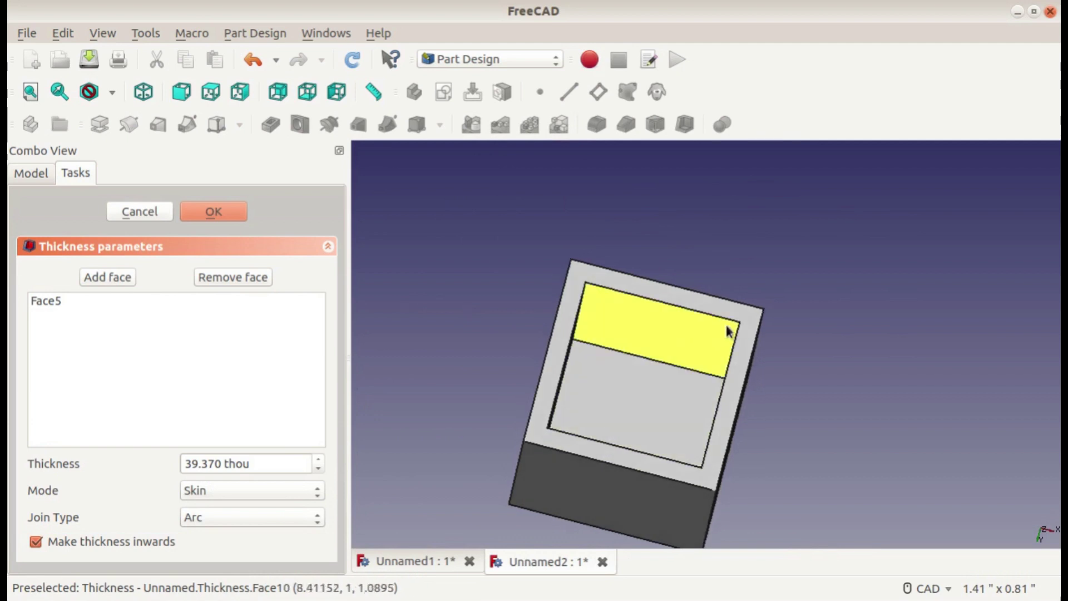
Step: Restore outward thickness and Arc joins, then confirm the demo cube's shell
click(36, 540)
click(205, 518)
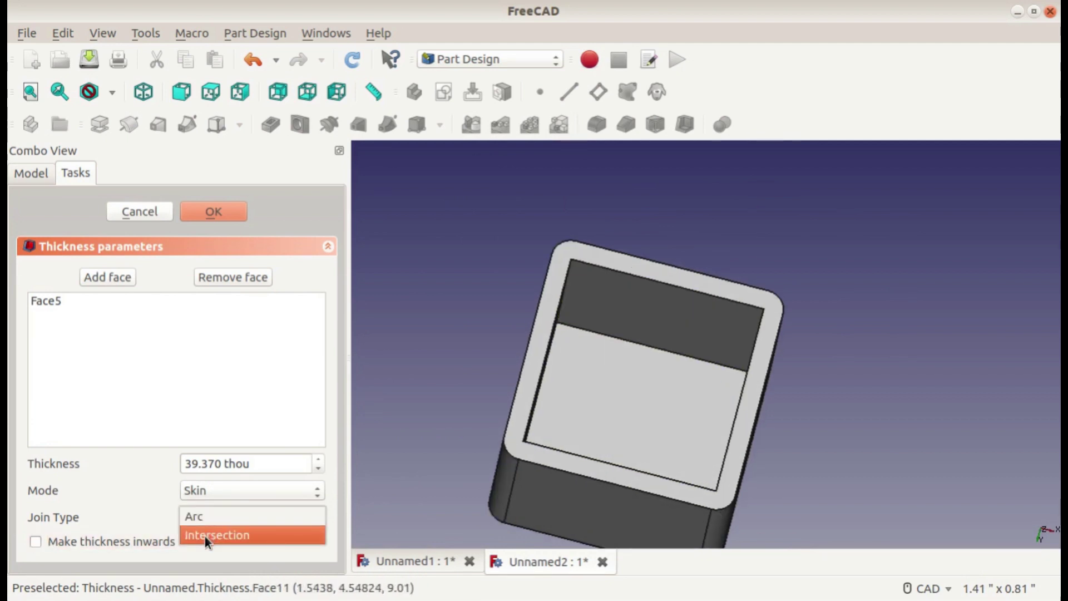
click(205, 536)
click(194, 522)
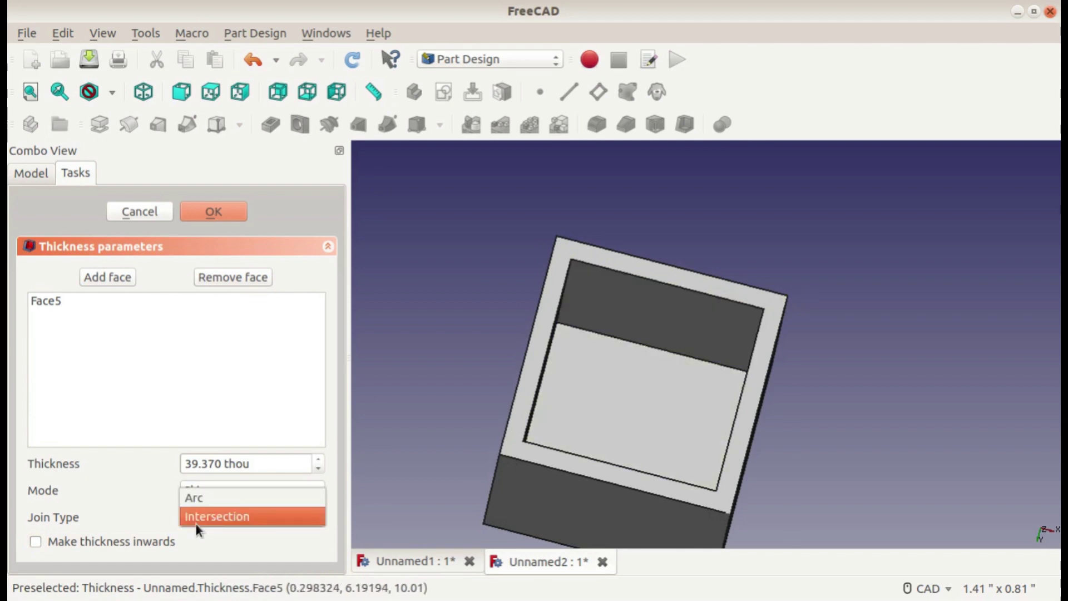
click(218, 496)
click(213, 213)
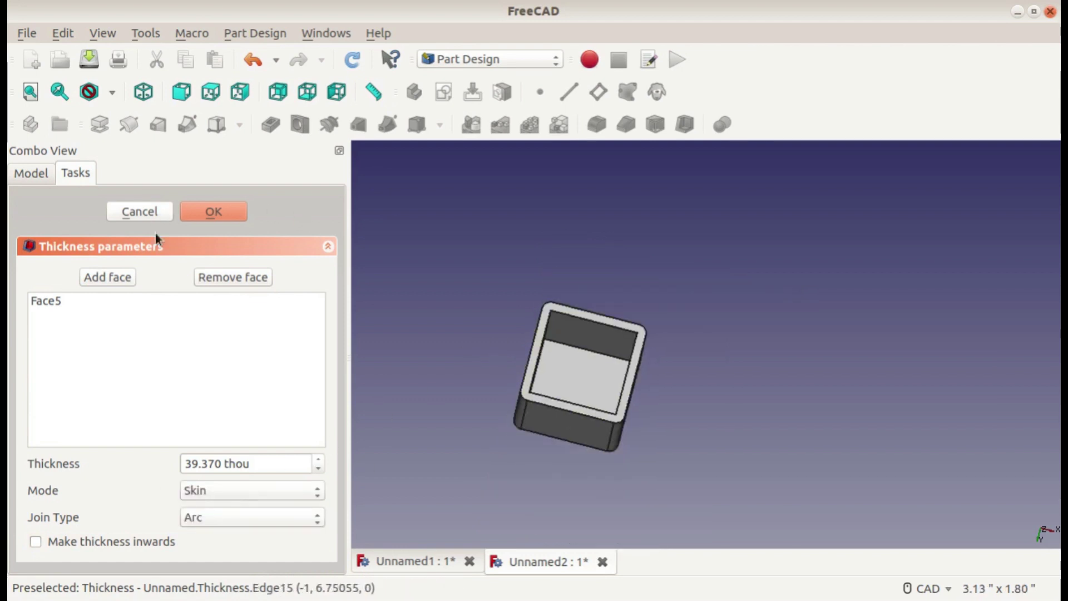
Step: Close Unnamed2 without saving and orbit the shelled box in Unnamed1
click(603, 562)
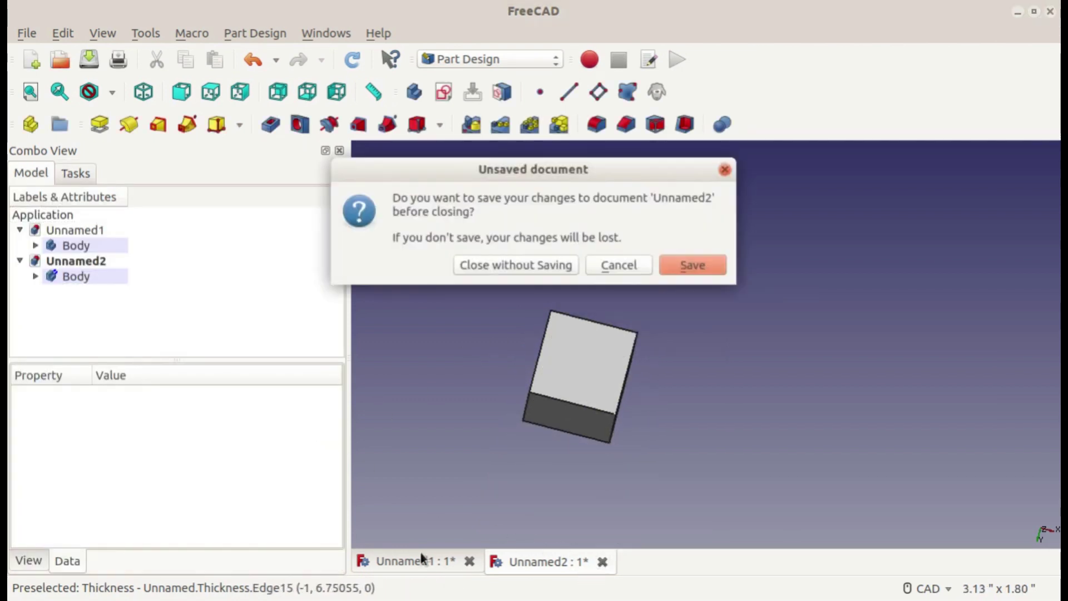
click(578, 273)
mouse_move(512, 306)
middle_down()
mouse_move(717, 286)
mouse_move(692, 353)
middle_up()
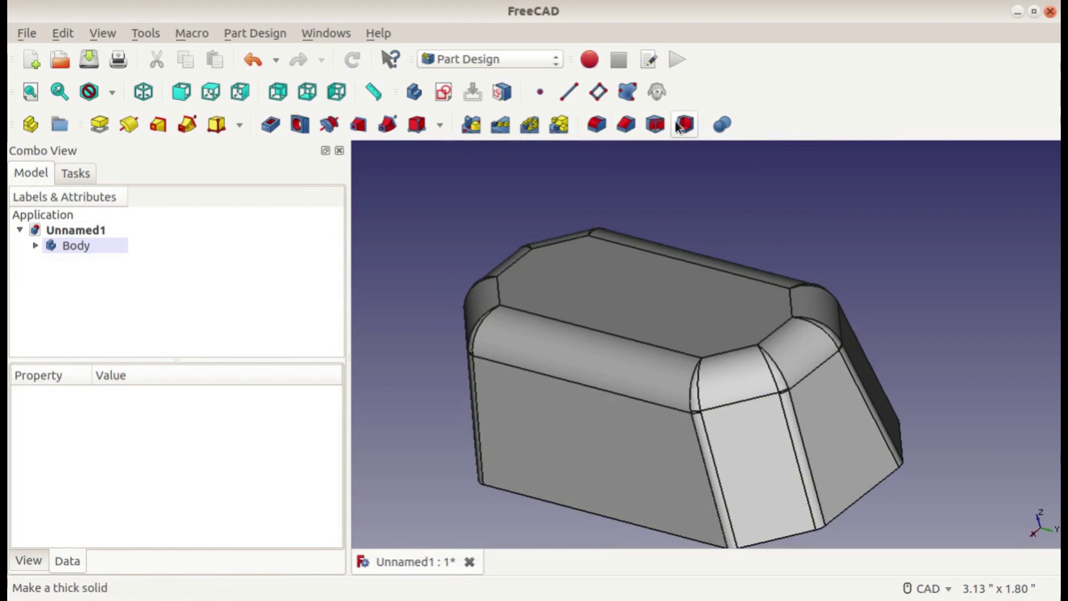
mouse_move(739, 351)
middle_down()
mouse_move(821, 311)
mouse_move(825, 357)
middle_up()
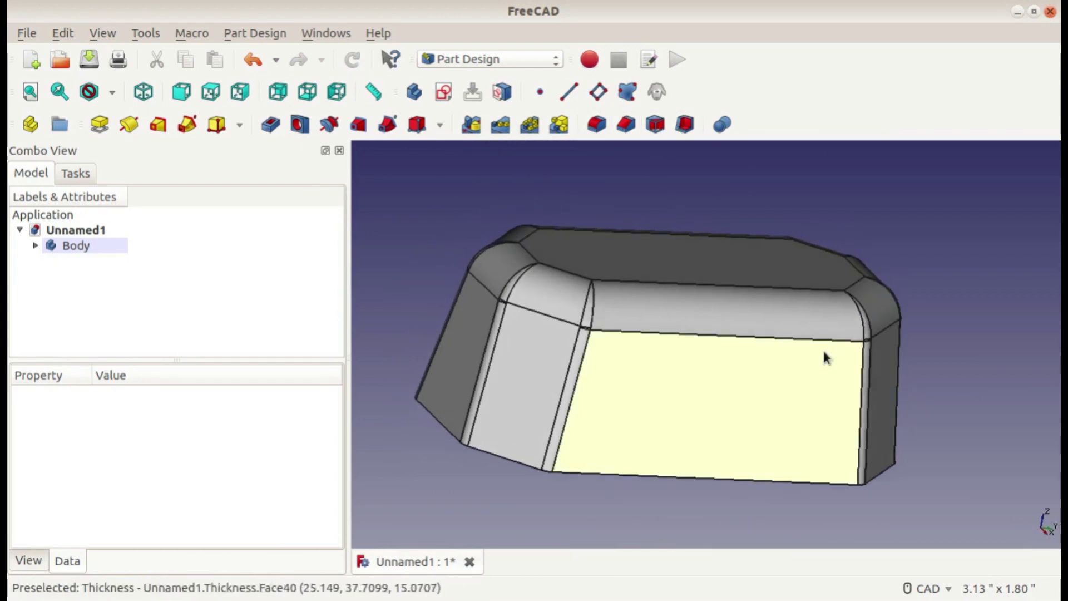